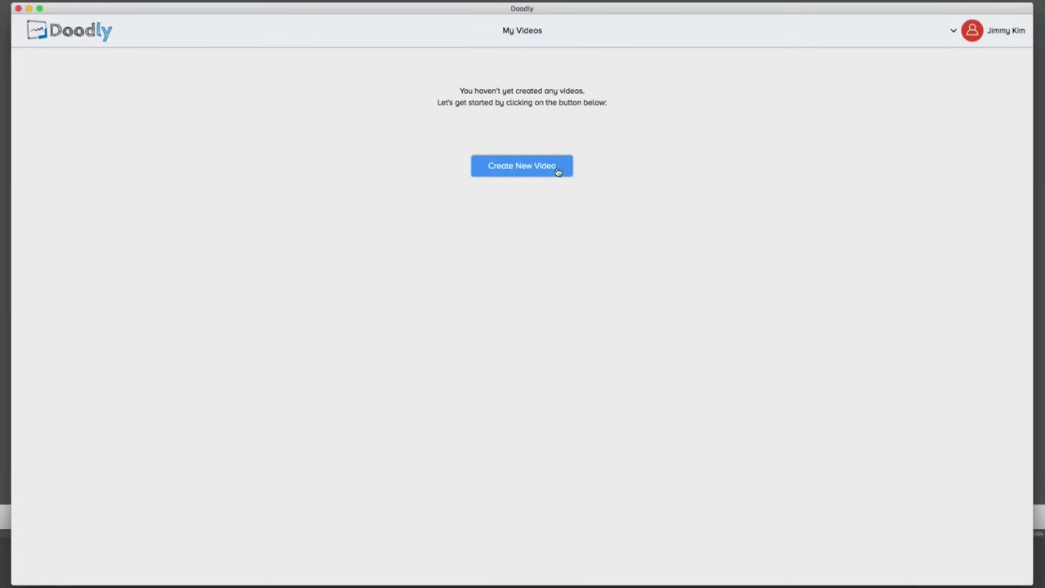
Create a new video in the Whiteboard style with the title abc1234
left_click(558, 170)
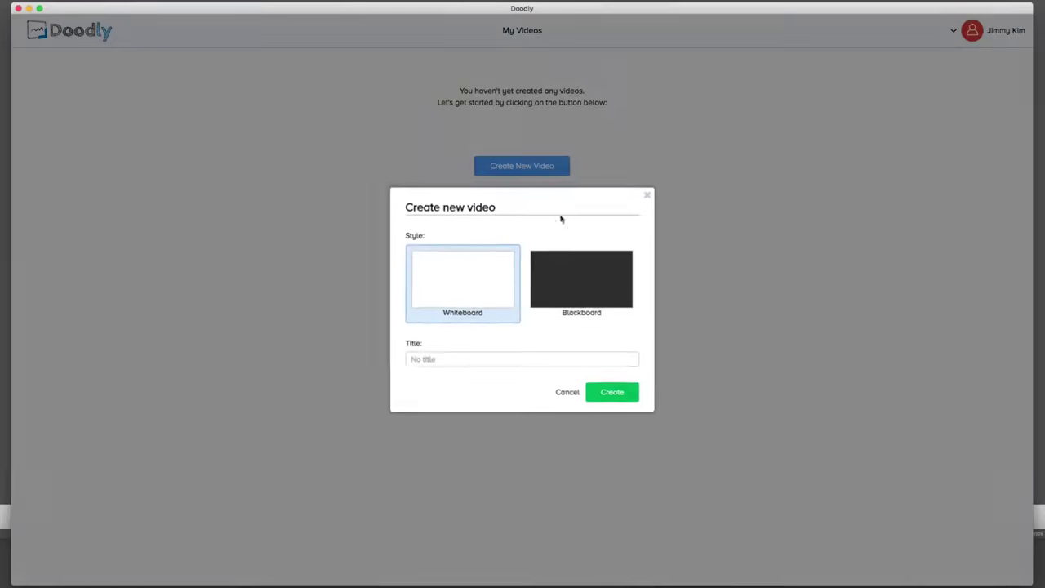
left_click(540, 296)
left_click(504, 298)
left_click(545, 293)
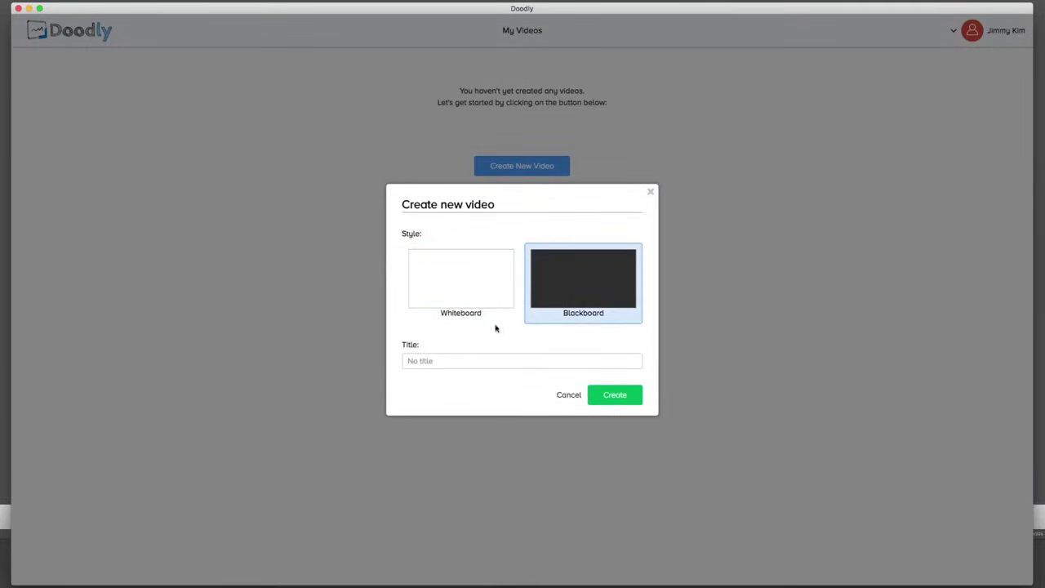
left_click(492, 283)
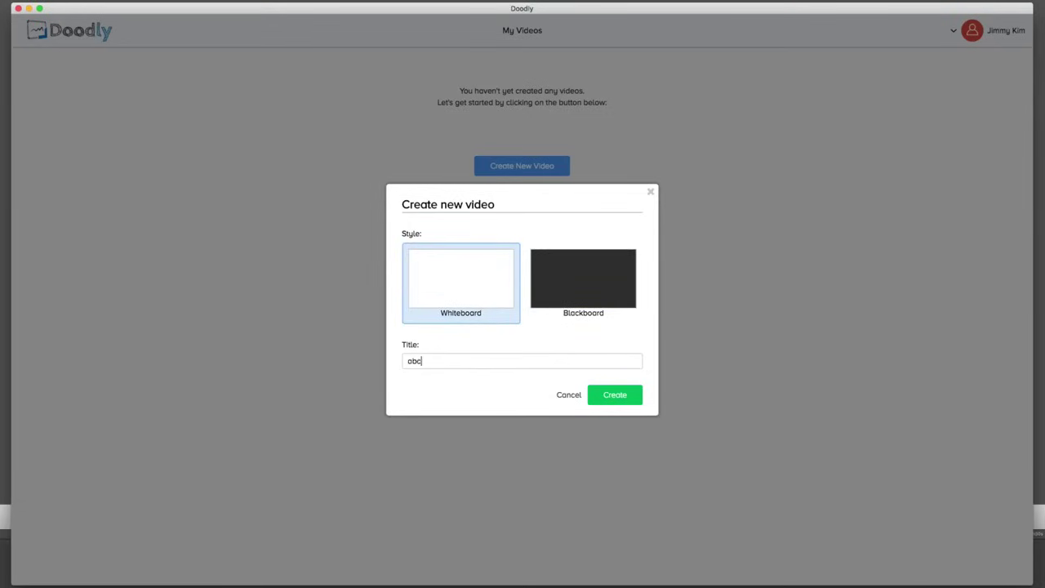
type("abc1234")
left_click(612, 394)
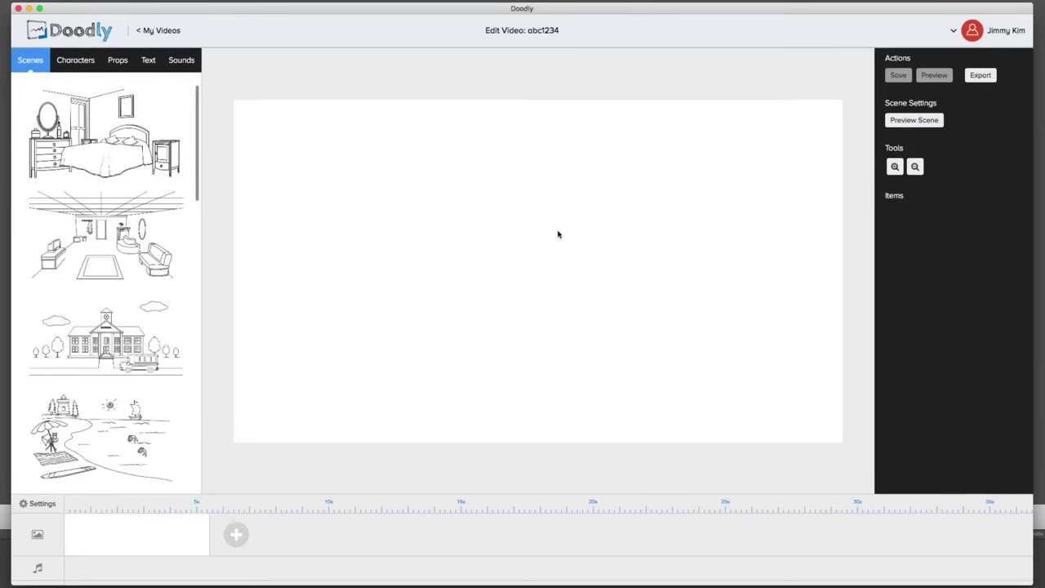
Look through the Characters, Props, Text, Sounds and Scenes asset libraries
left_click(81, 64)
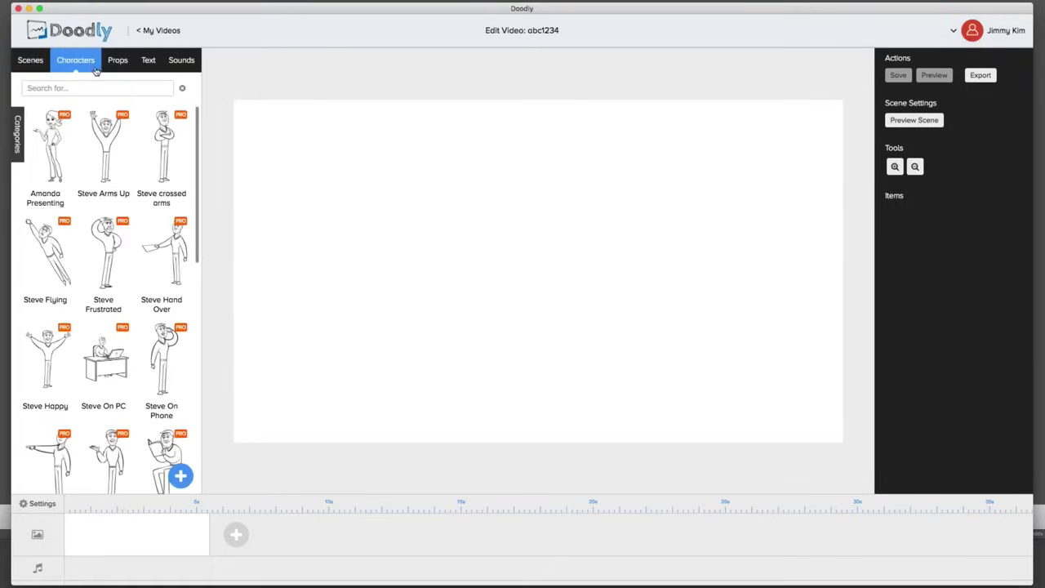
left_click(116, 65)
left_click(144, 67)
left_click(178, 63)
left_click(147, 68)
left_click(122, 70)
left_click(80, 65)
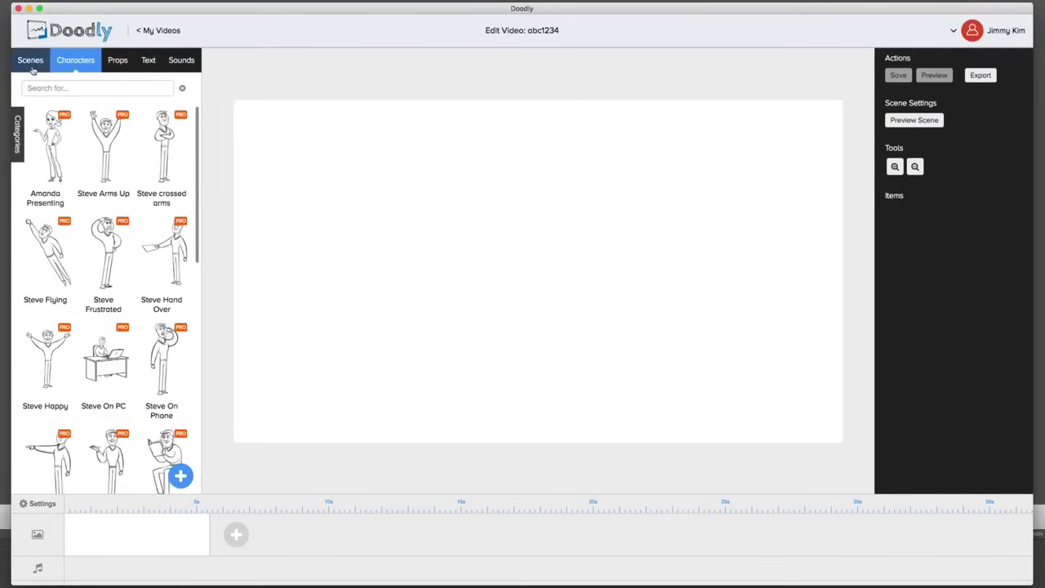
left_click(30, 61)
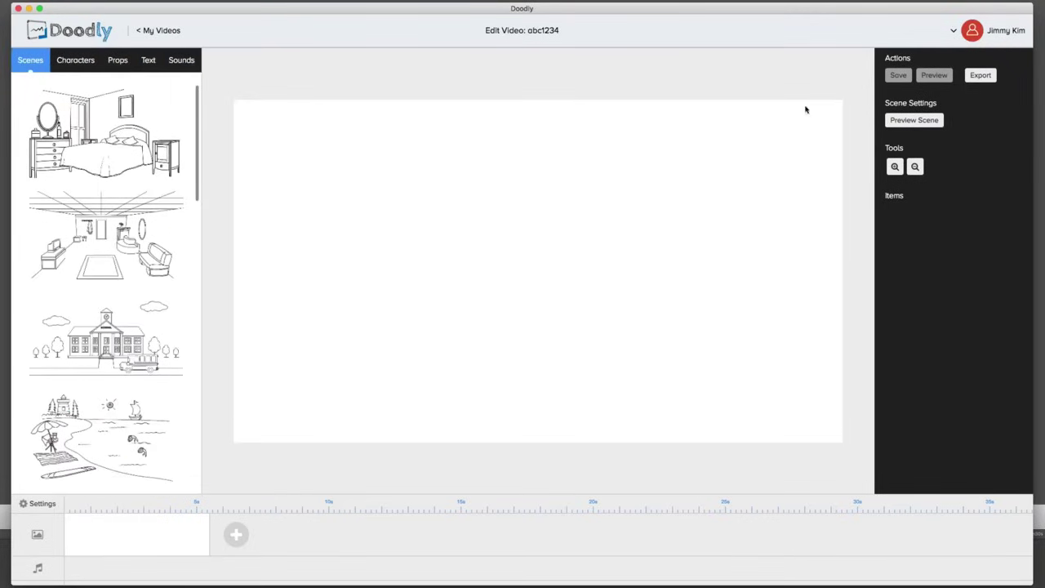
Check the options for when the video ends in the video settings, and close them without saving
left_click(40, 504)
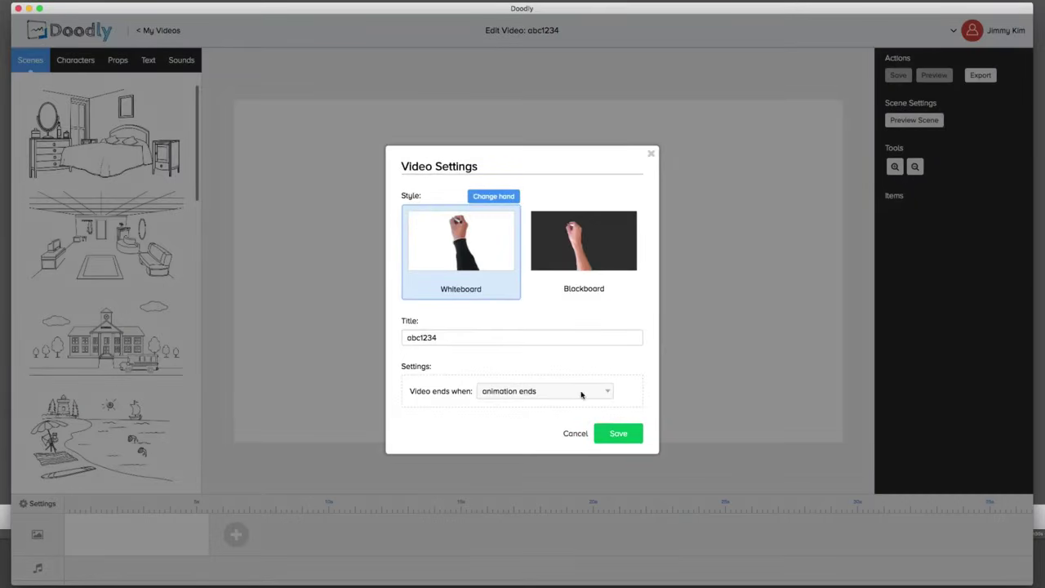
left_click(562, 394)
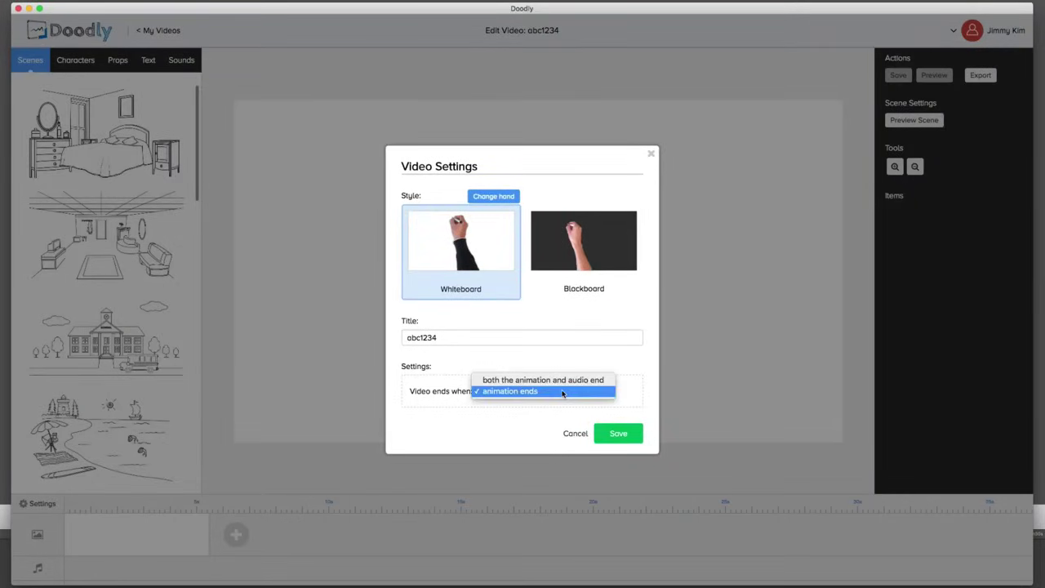
left_click(564, 401)
left_click(575, 433)
Browse the character library to examine the available Steve, Amanda, David, Jane and Jeff poses
left_click(75, 59)
scroll(161, 276, "down", 15)
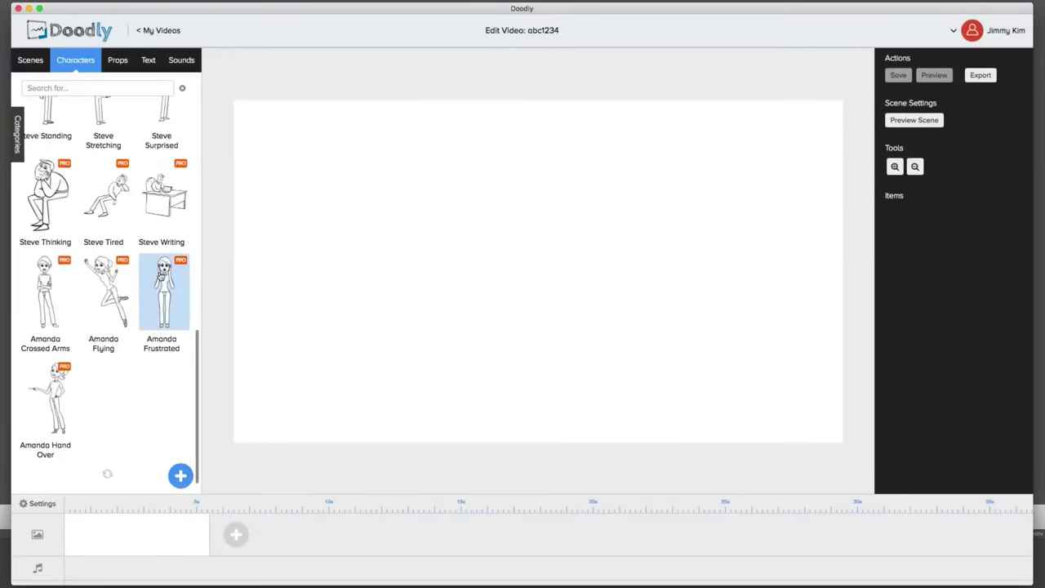
scroll(131, 281, "down", 10)
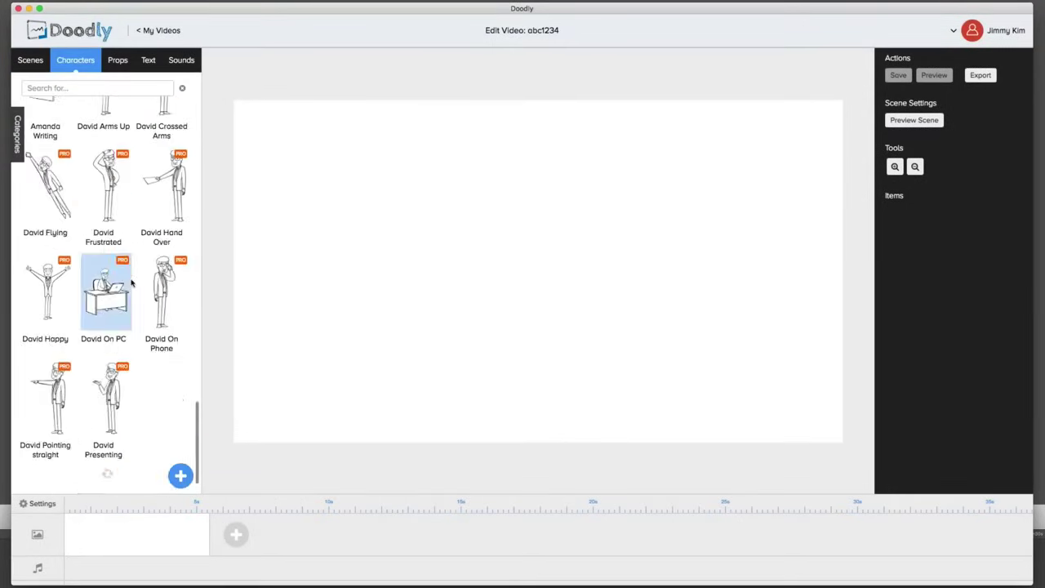
scroll(132, 284, "down", 8)
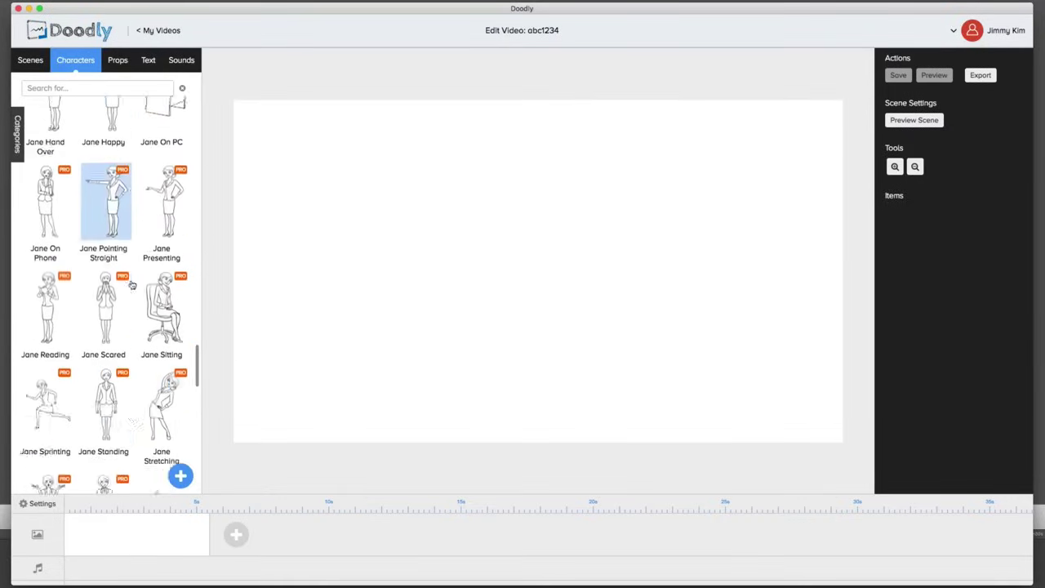
scroll(131, 284, "down", 8)
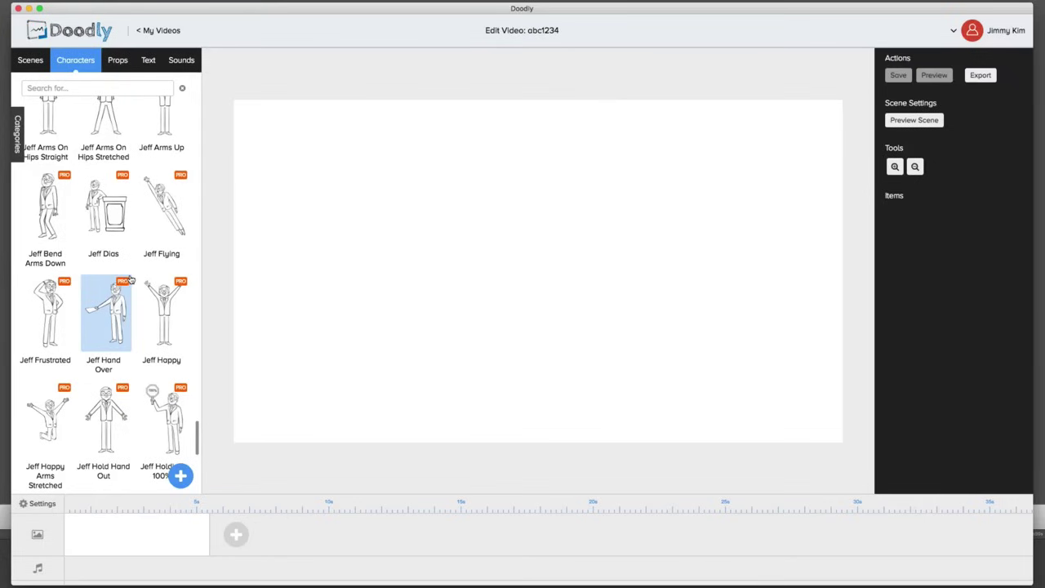
scroll(131, 277, "down", 3)
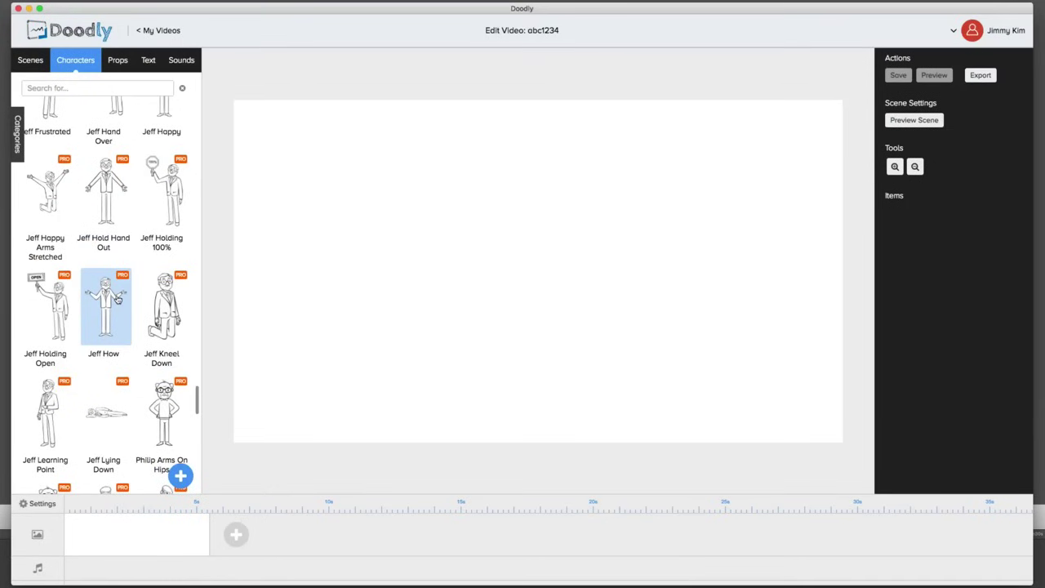
scroll(116, 299, "down", 12)
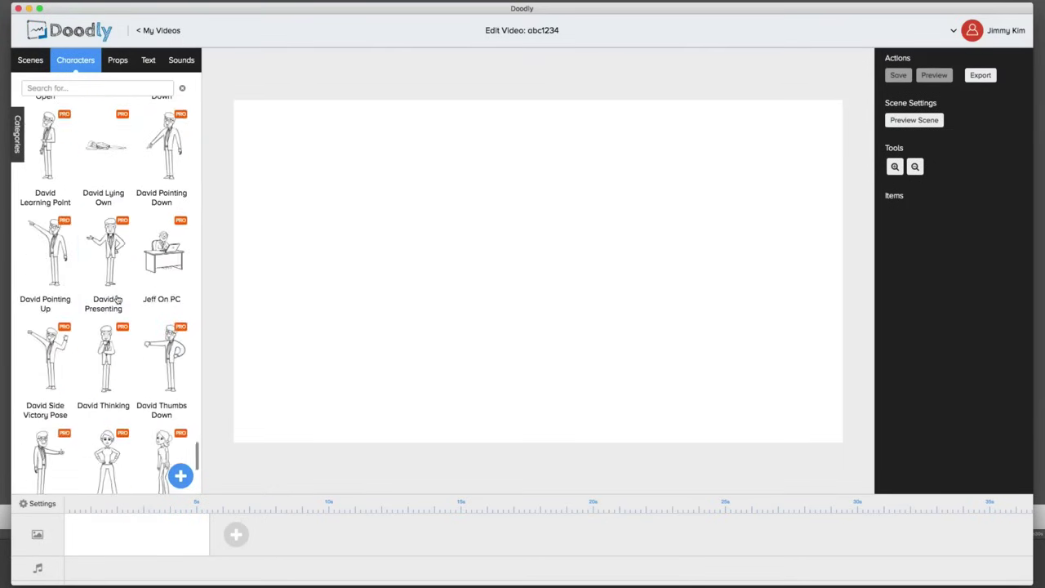
scroll(117, 300, "up", 15)
scroll(120, 297, "up", 15)
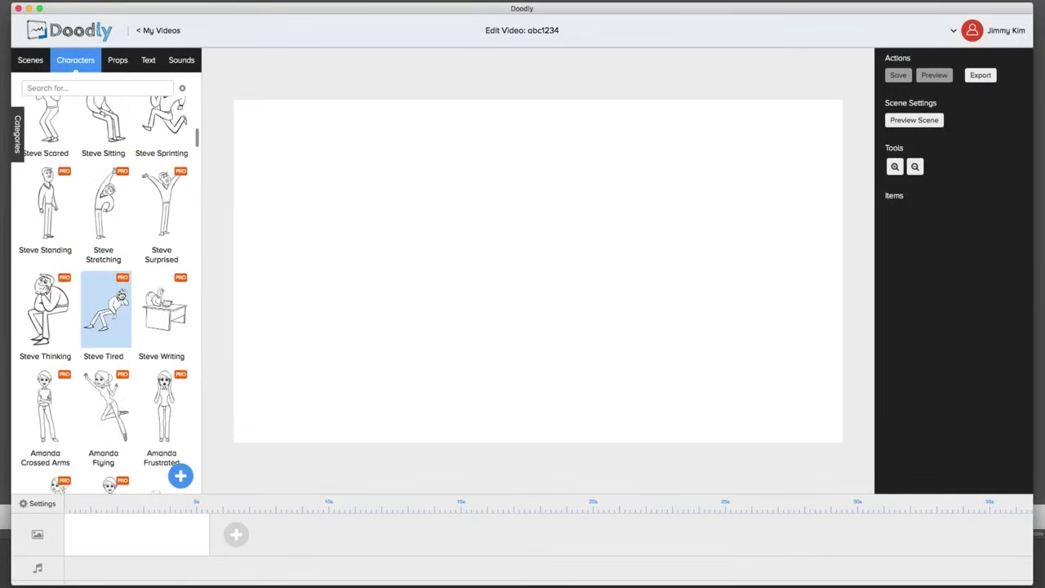
scroll(120, 297, "up", 5)
scroll(120, 297, "down", 5)
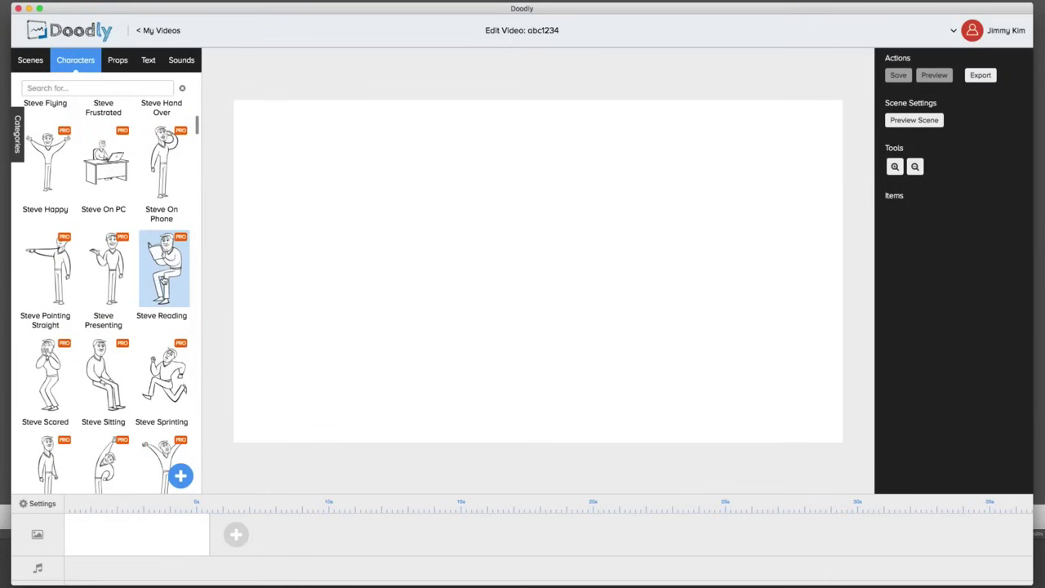
Search the props for "chair" and add the first wooden chair to the scene
left_click(117, 60)
type("chair")
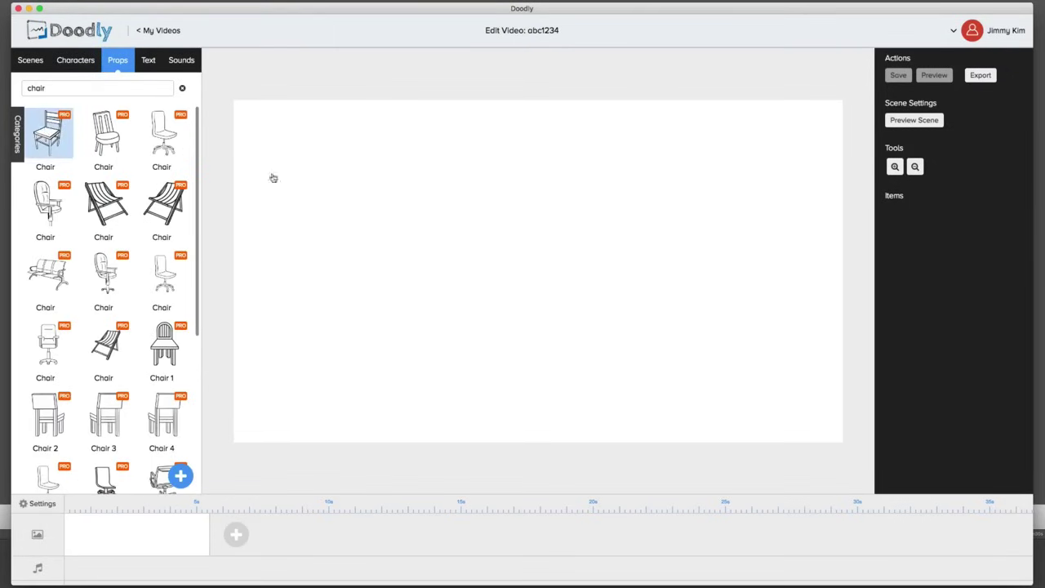
left_click_drag(273, 178, 319, 188)
Add the Steve Reading character, enlarge and shift the chair, and scale the man down in front of it
left_click(75, 60)
mouse_move(163, 265)
left_mouse_down()
mouse_move(524, 238)
mouse_move(515, 186)
left_mouse_up()
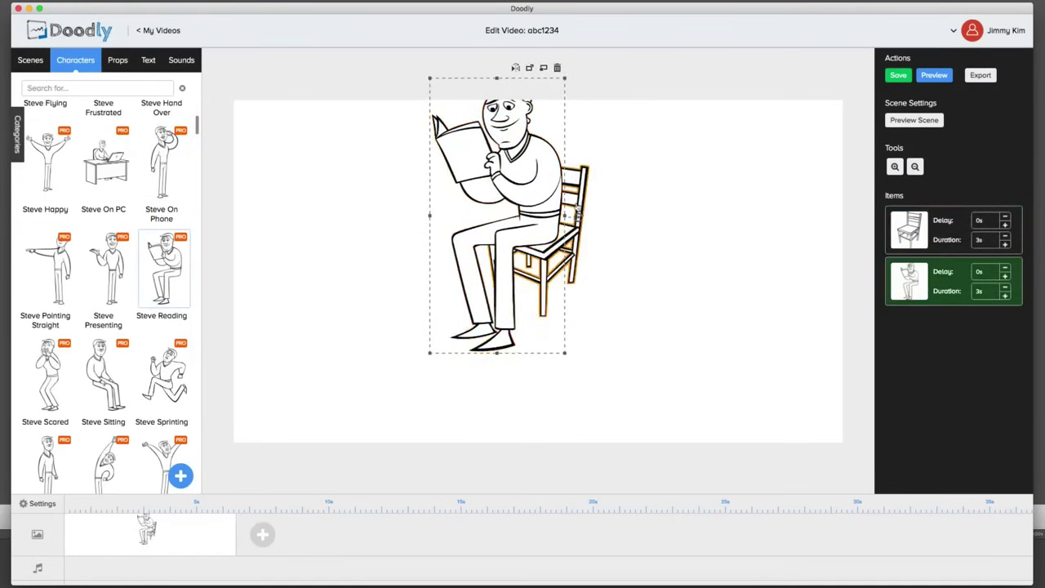
left_click_drag(577, 213, 653, 258)
left_click_drag(664, 372, 704, 431)
left_click_drag(672, 214, 700, 195)
left_click_drag(520, 171, 606, 196)
left_click_drag(651, 391, 657, 364)
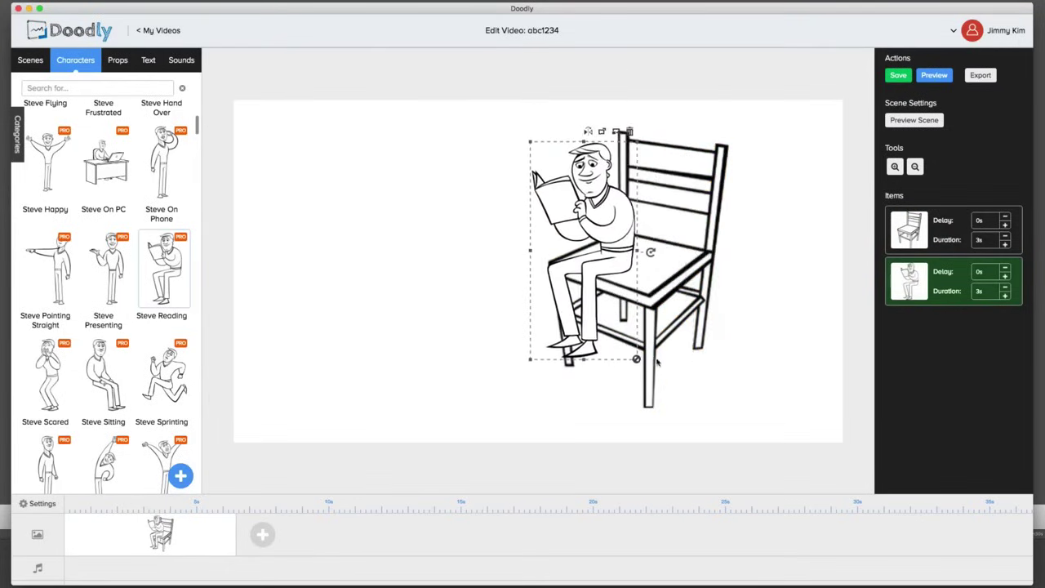
Shrink the chair to fit under the reading man and layer the man in front of it
left_click(701, 262)
left_click(735, 199)
left_click(723, 178)
left_click_drag(730, 132, 658, 212)
left_click(650, 185)
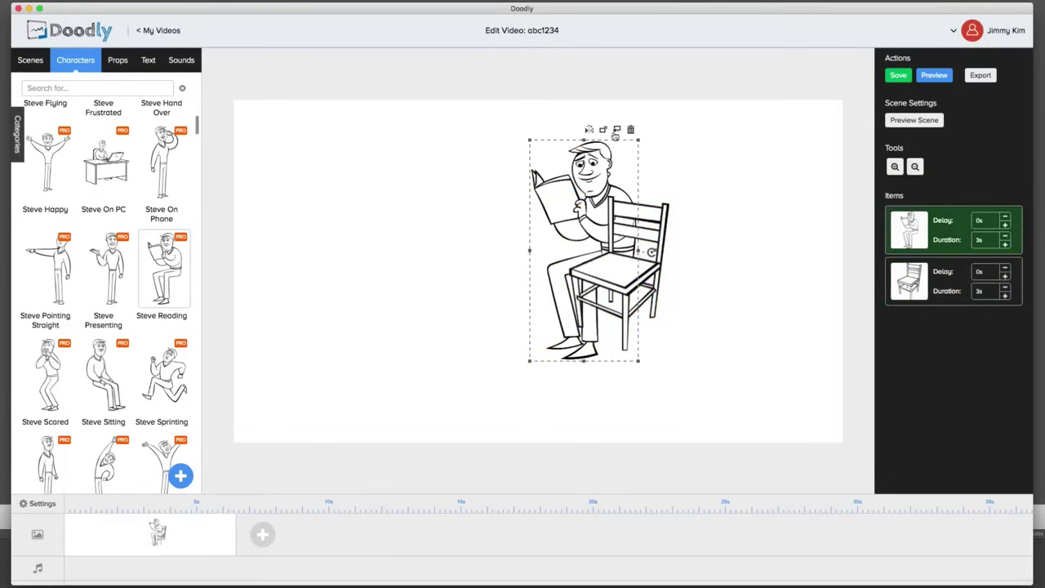
left_click(602, 131)
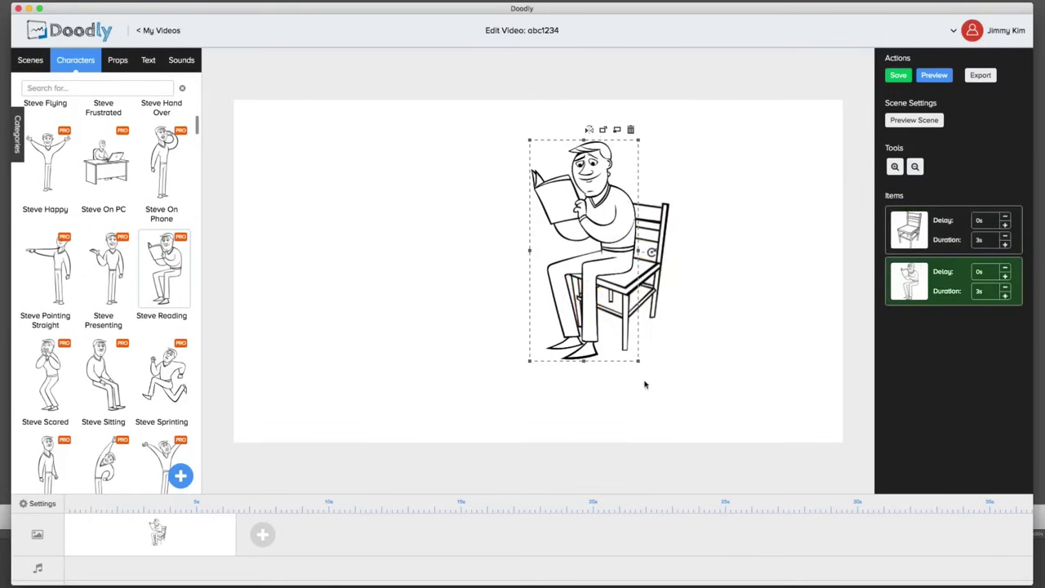
Try mirroring and rotating the reading man, returning him to his original orientation
left_click(589, 131)
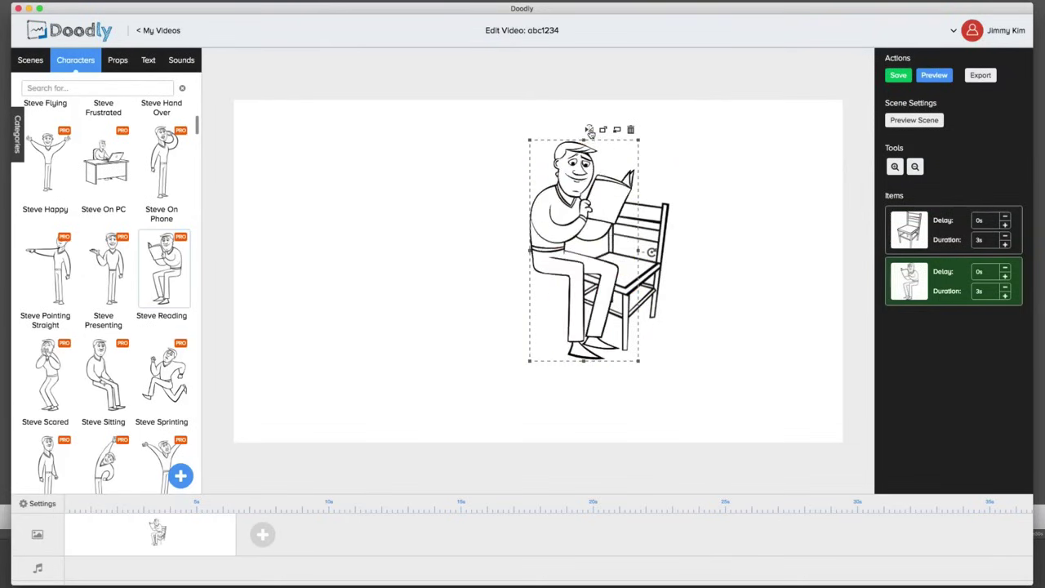
left_click(590, 131)
mouse_move(651, 251)
left_mouse_down()
mouse_move(639, 290)
mouse_move(504, 283)
mouse_move(531, 195)
mouse_move(576, 175)
mouse_move(628, 206)
mouse_move(645, 238)
mouse_move(630, 254)
mouse_move(651, 258)
left_mouse_up()
left_click(449, 224)
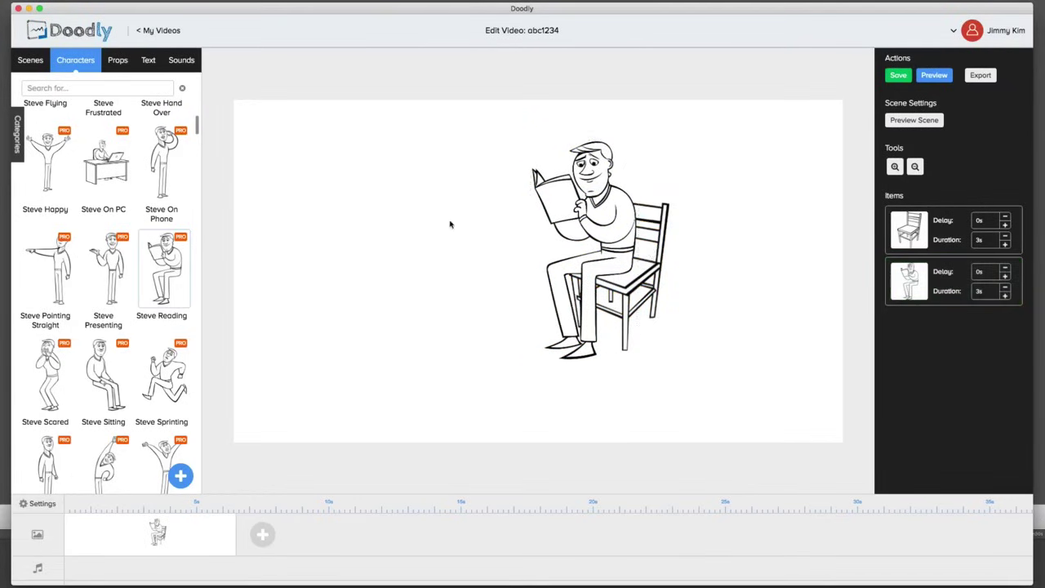
Search the props for "table" and add the front-facing table with the tapered top to the scene
left_click(120, 58)
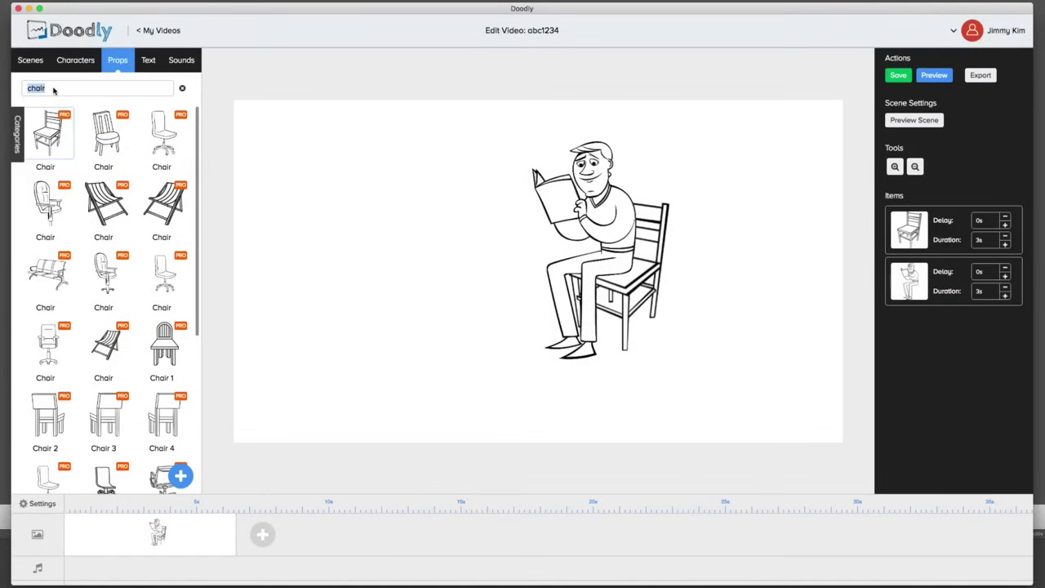
type("tabke")
key("BackSpace")
key("BackSpace")
type("le")
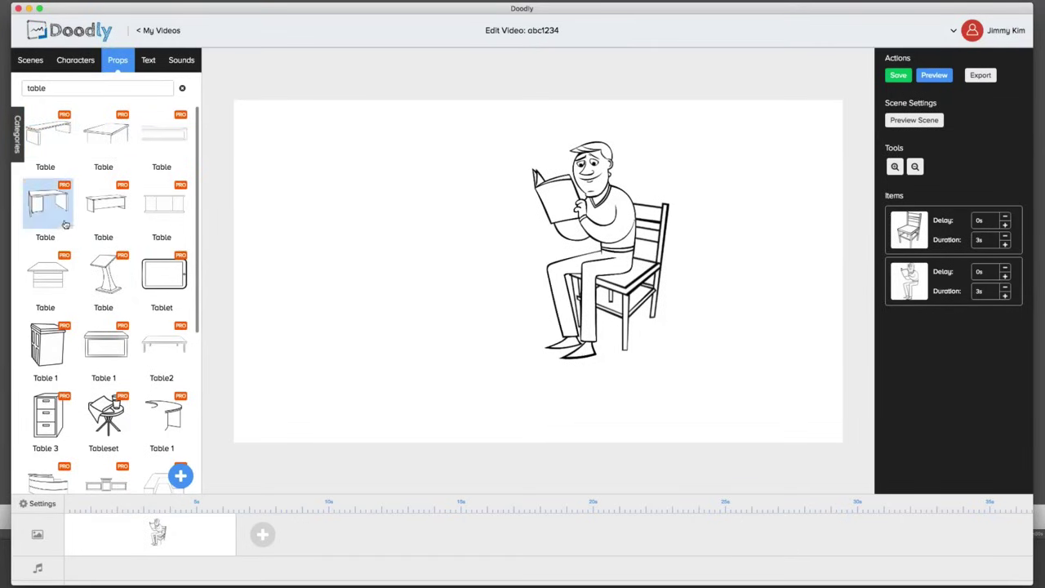
left_click(64, 268)
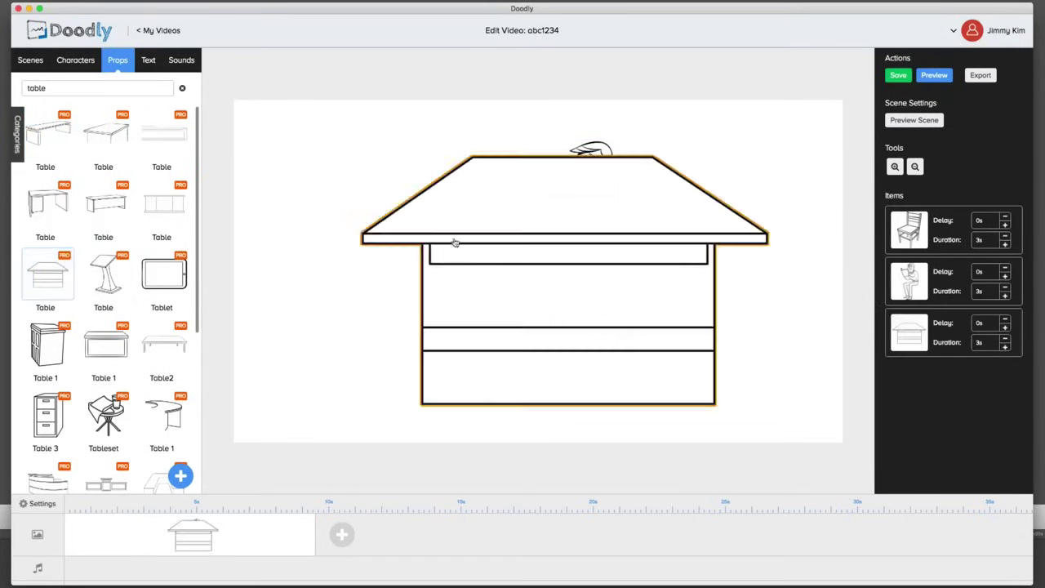
Scale the table down and place it beside the seated man, just below his open book
left_click_drag(702, 126, 547, 192)
left_click_drag(496, 230, 511, 252)
left_click_drag(575, 223, 613, 203)
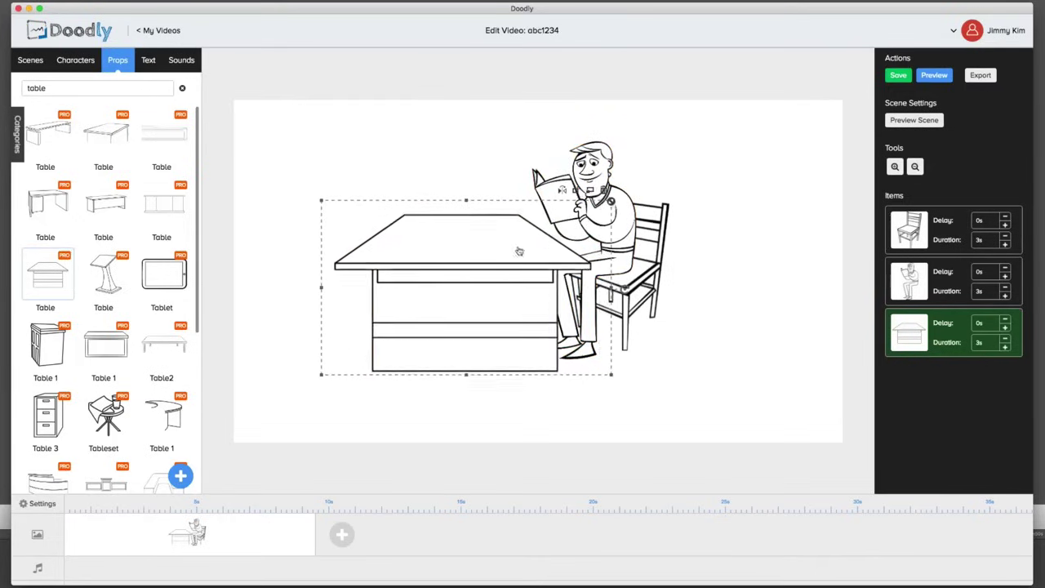
left_click(270, 174)
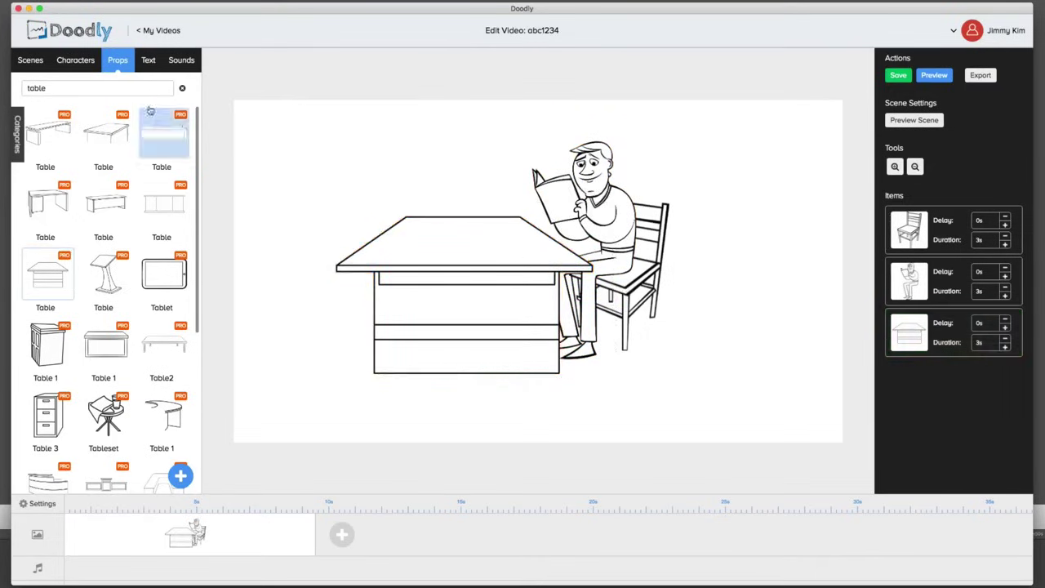
Search the props for "clock", add the round wall clock, place it in the scene's upper-left corner and enlarge it slightly
type("watch")
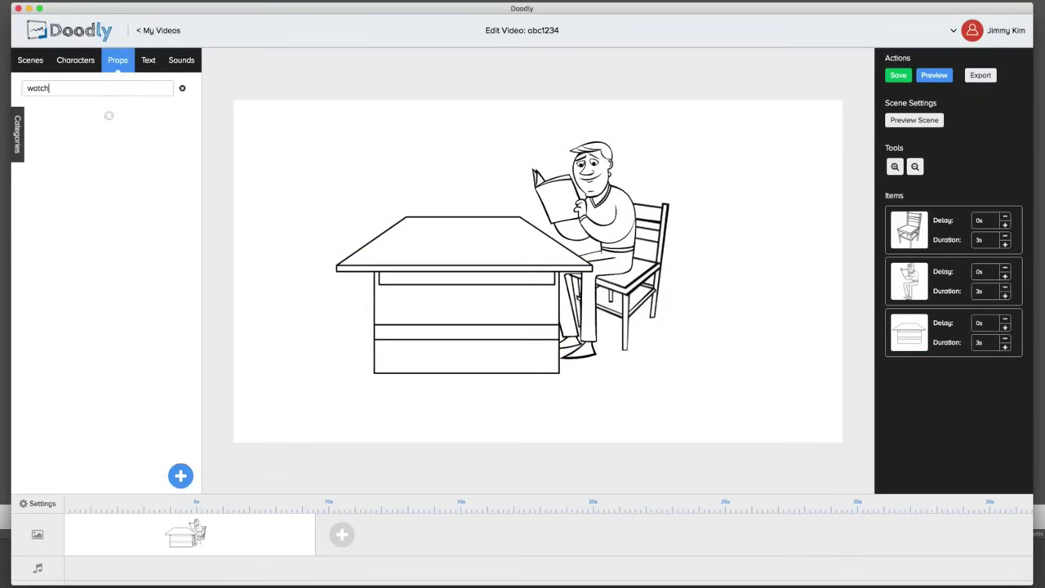
type("clock")
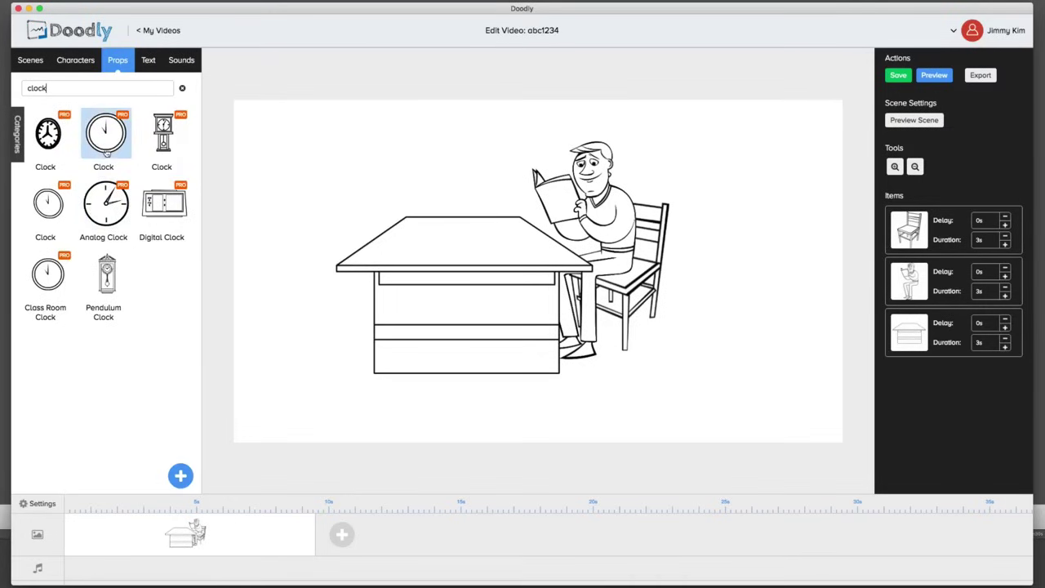
left_click(106, 148)
left_click_drag(536, 285, 305, 143)
left_click(401, 151)
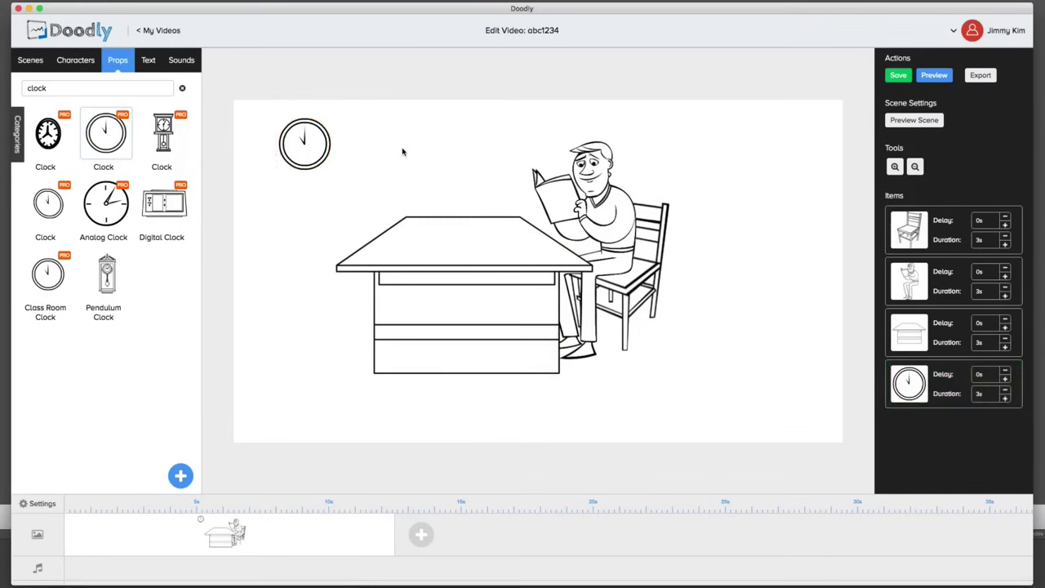
left_click(331, 152)
mouse_move(335, 177)
left_mouse_down()
mouse_move(466, 298)
mouse_move(362, 184)
mouse_move(343, 187)
left_mouse_up()
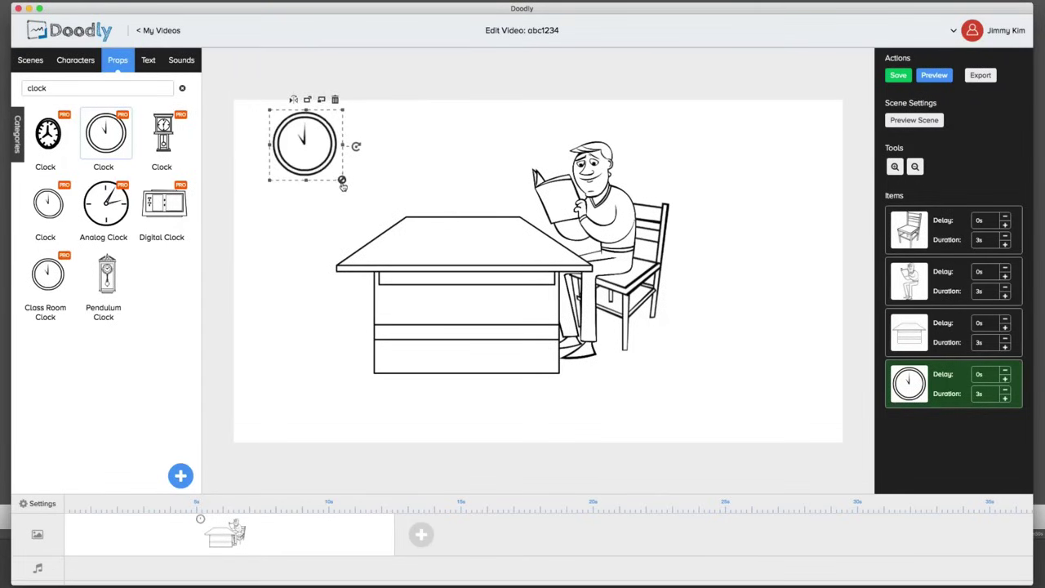
left_click(387, 185)
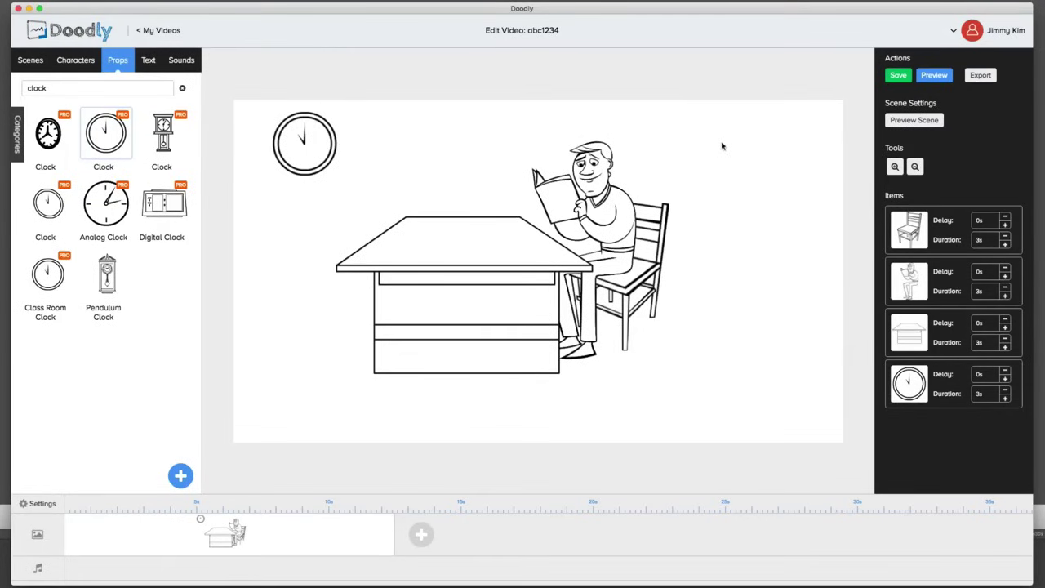
Preview the whole video
left_click(931, 76)
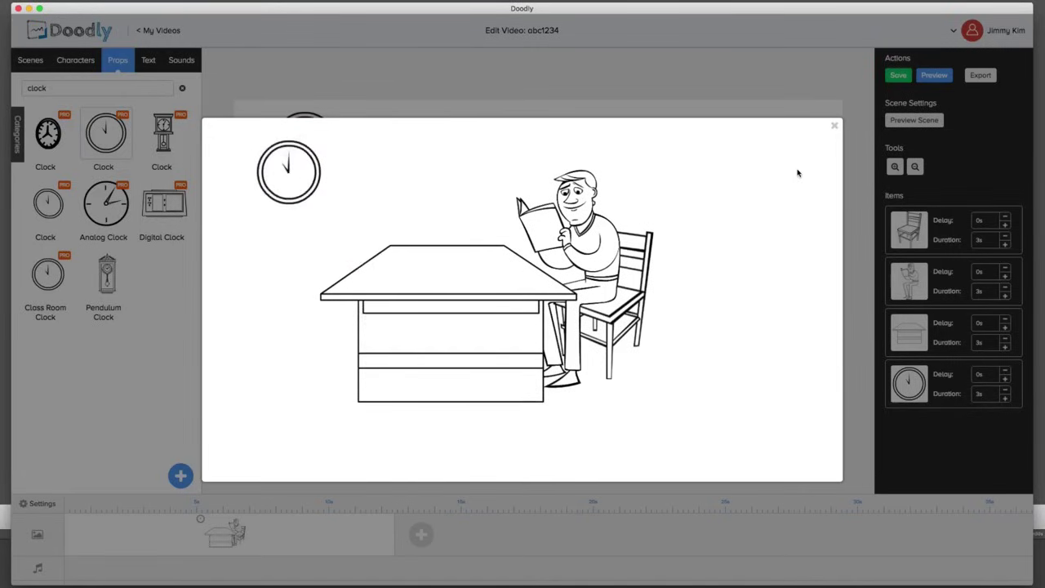
Shorten the scene on the timeline to about 3 seconds and preview the scene
left_click(835, 126)
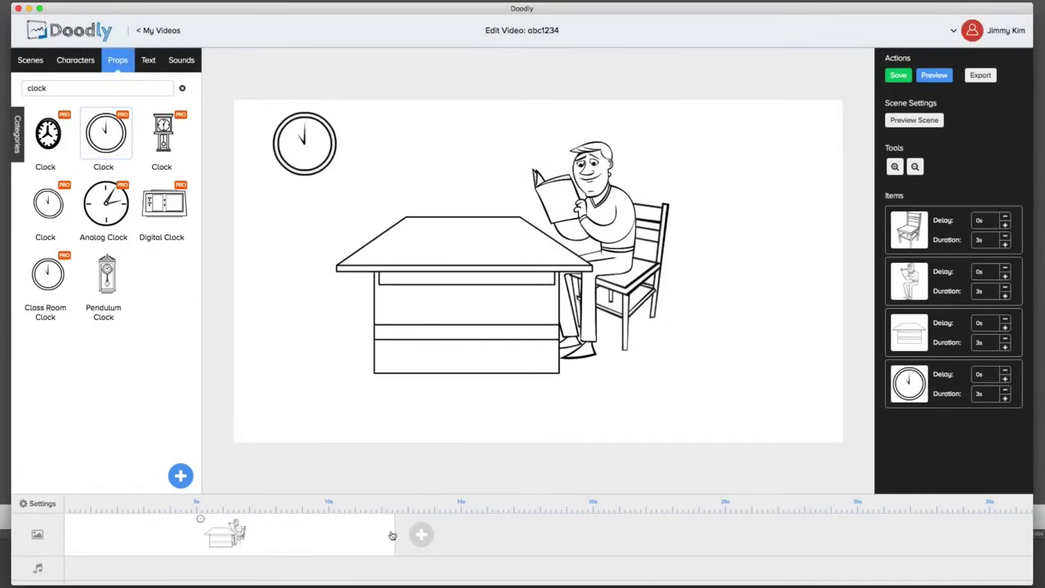
left_click_drag(394, 532, 143, 526)
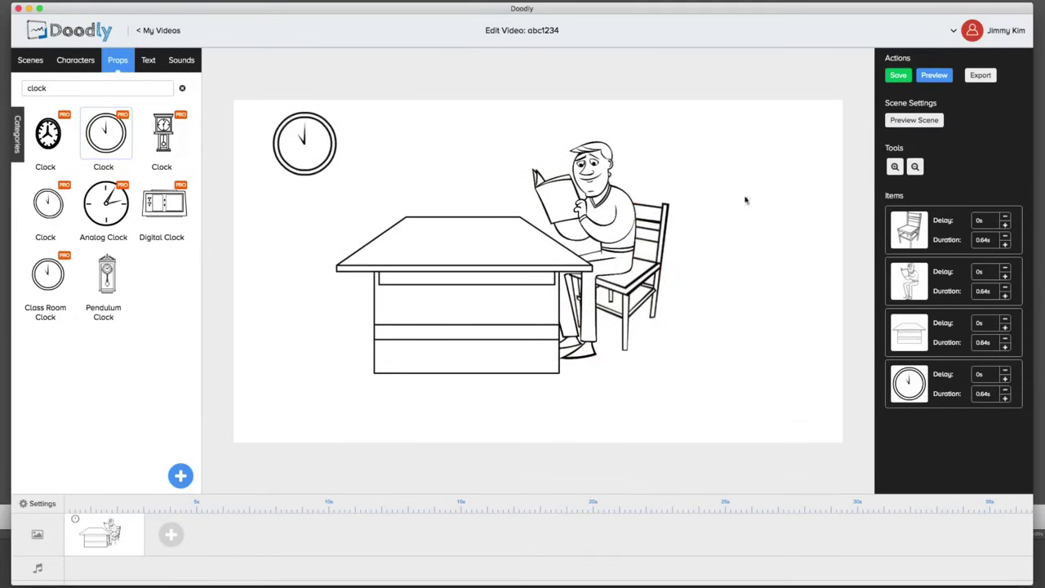
left_click(914, 120)
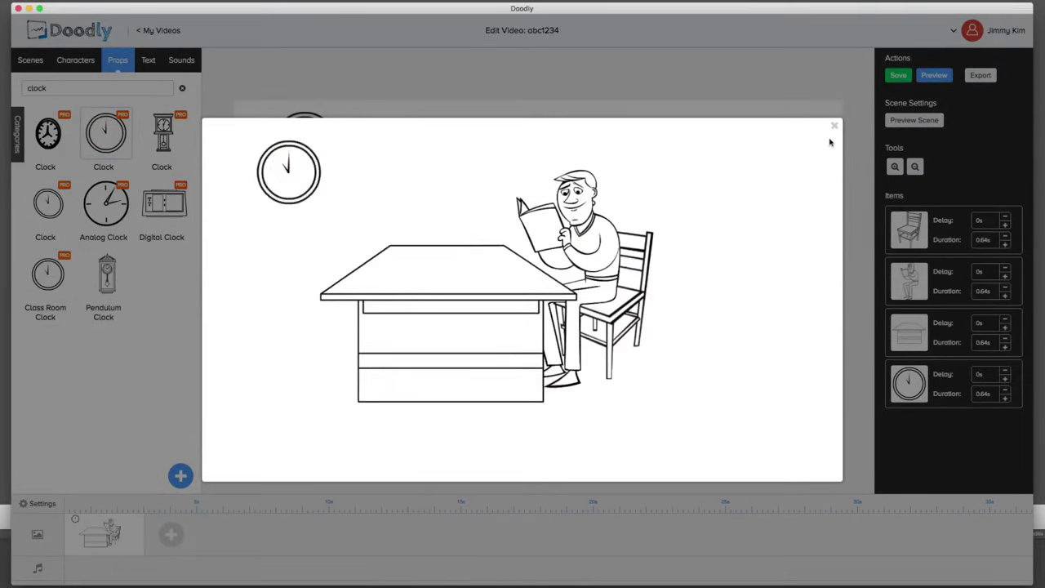
left_click(833, 126)
Extend the scene on the timeline to about 20 seconds and preview the whole video
left_click_drag(144, 532, 593, 525)
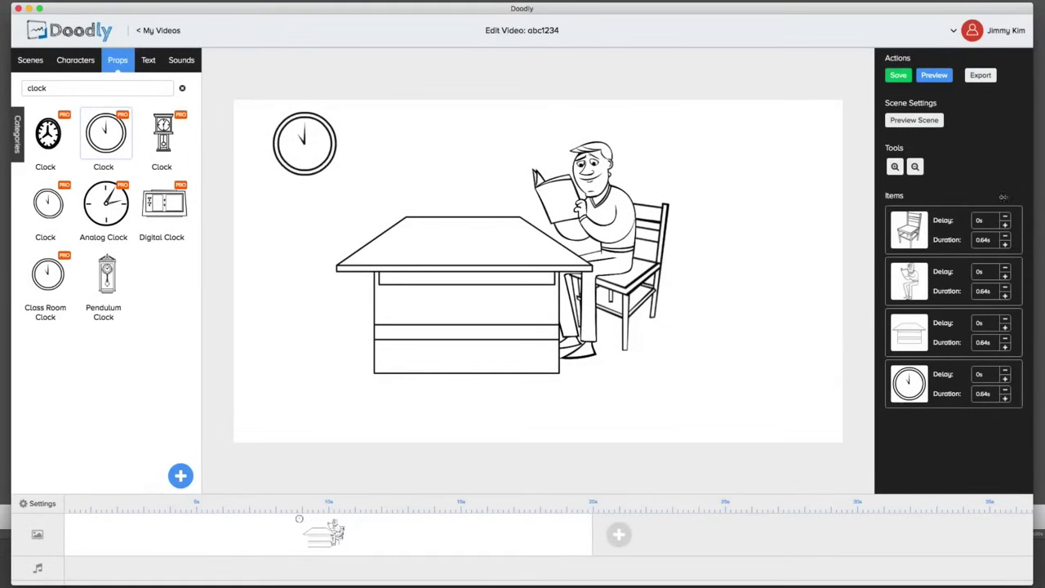
left_click(943, 82)
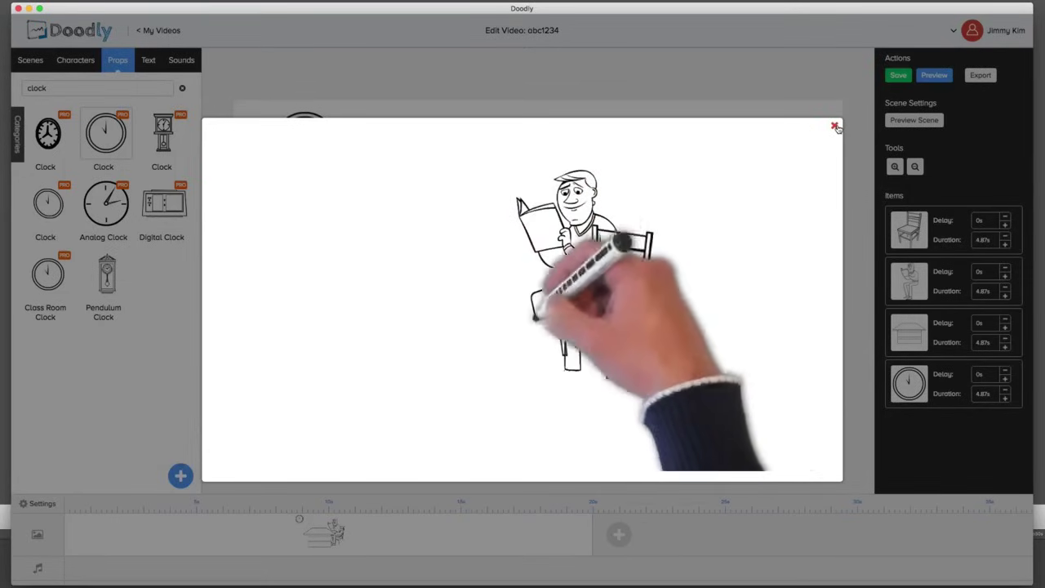
left_click(835, 128)
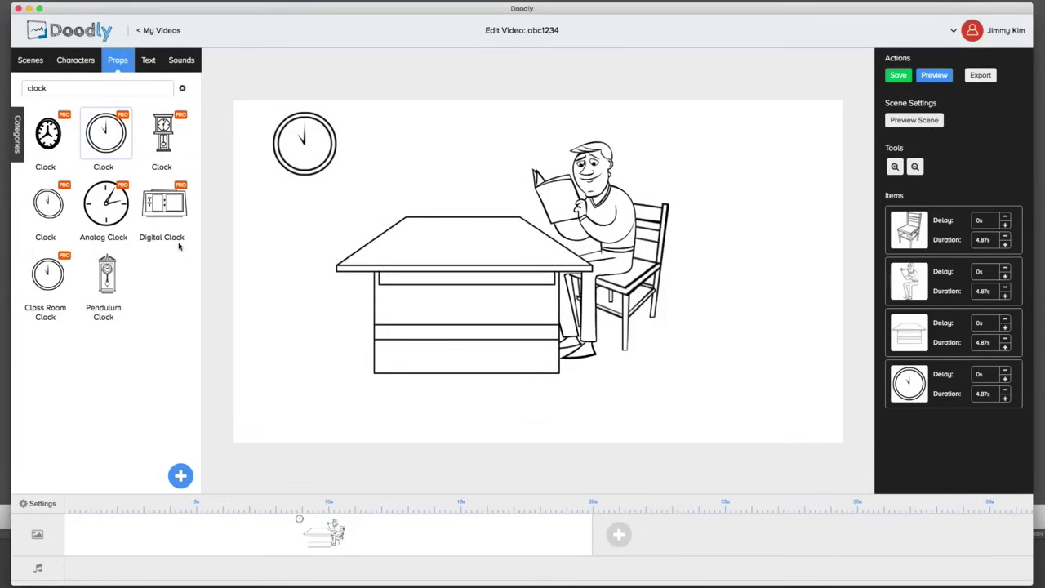
Import octagon_8_sides_T.png as a new prop titled Octagon, and move it over the table at a smaller size
left_click(180, 476)
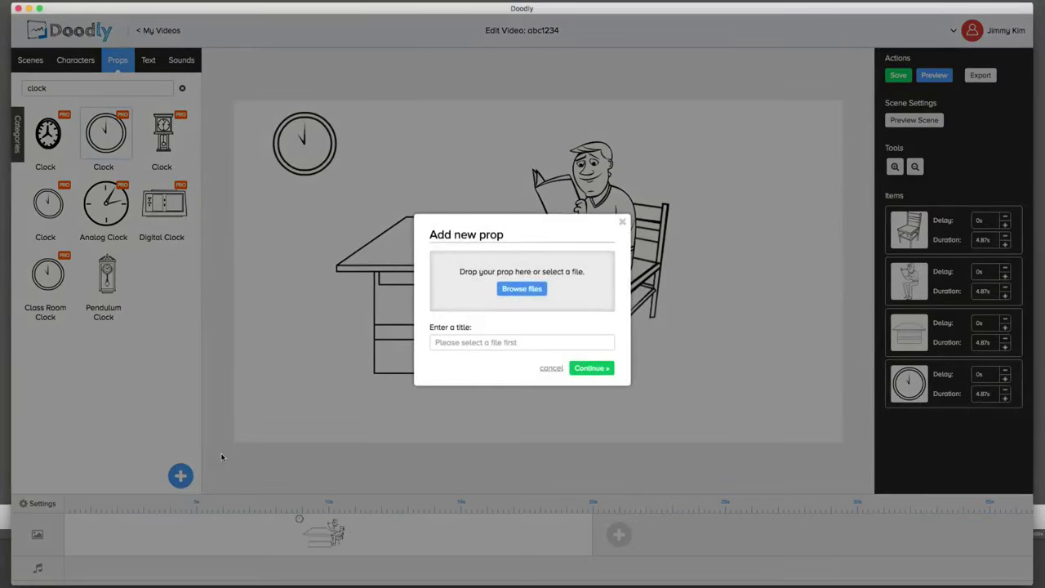
left_click(523, 289)
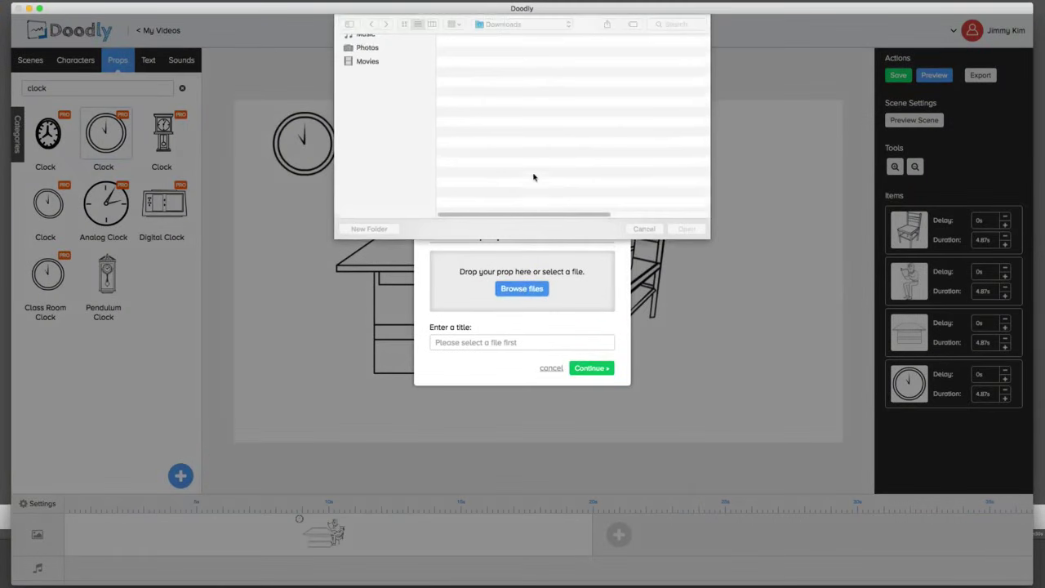
double_click(508, 72)
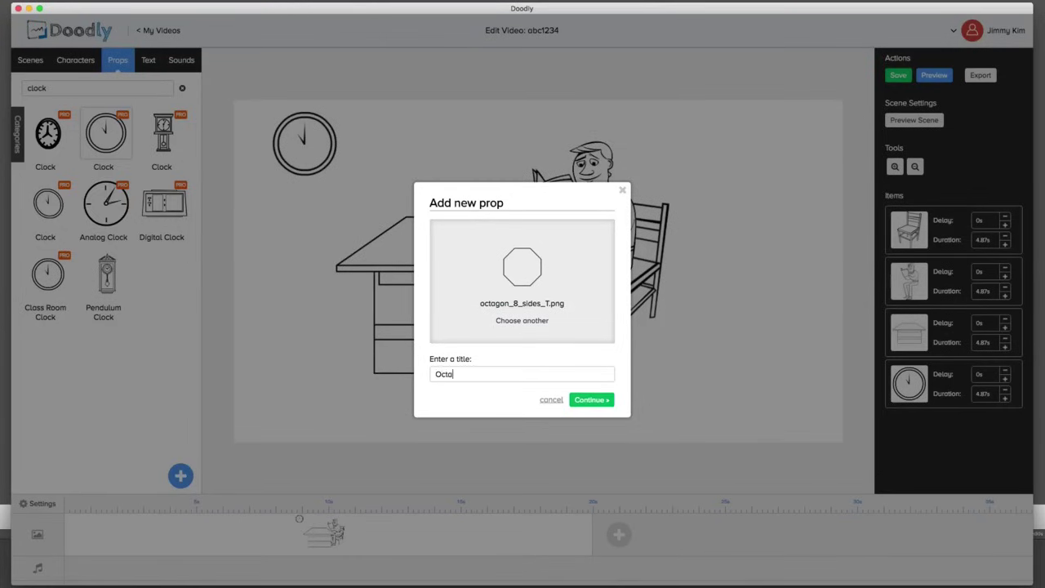
left_click(593, 399)
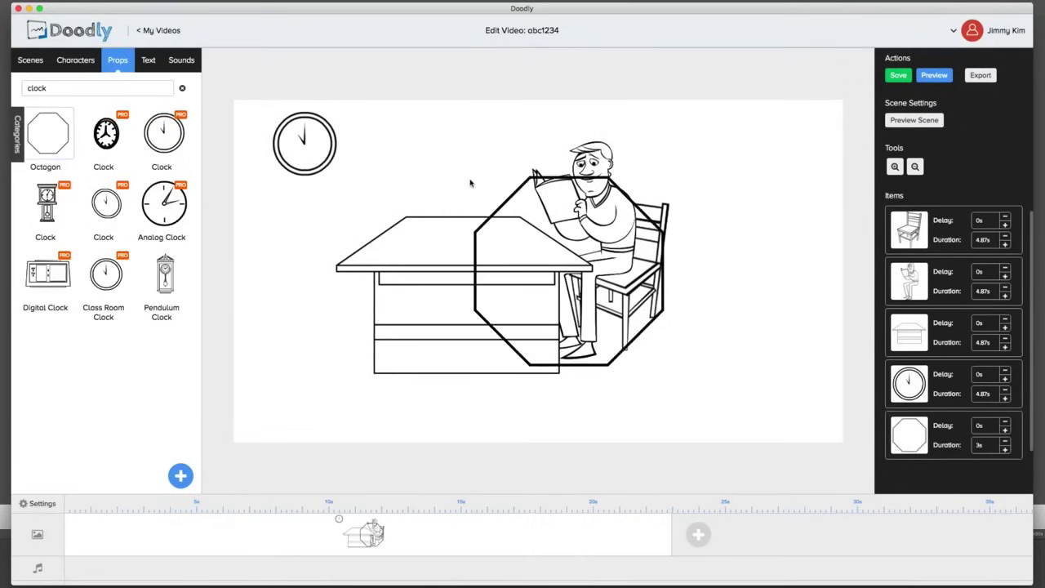
left_click_drag(501, 206, 329, 230)
left_click_drag(504, 193, 475, 219)
Remove the seated man, the chair, the table and the clock from the scene, keeping only the octagon
left_click(603, 176)
left_click(632, 129)
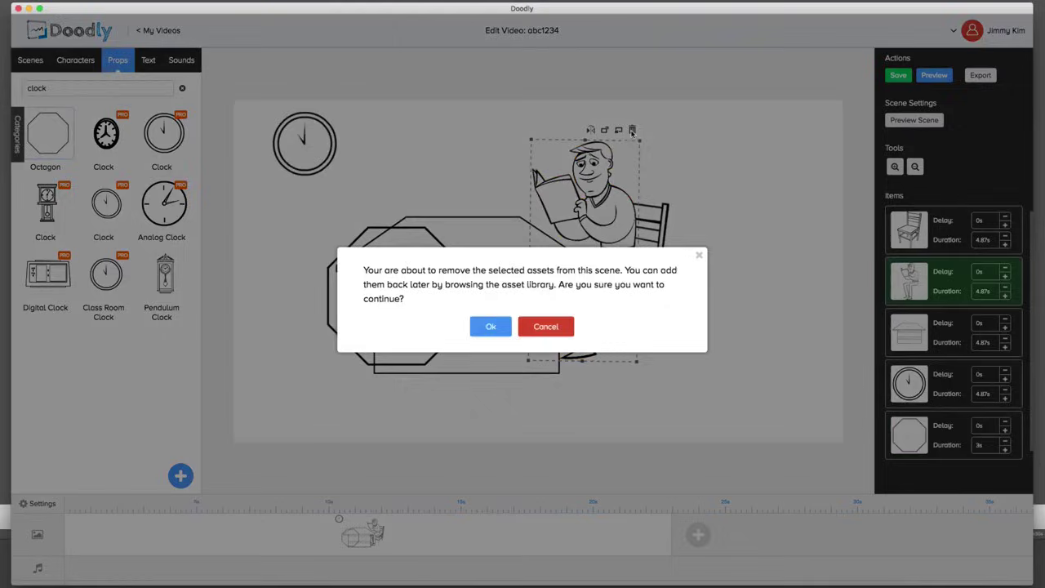
left_click(491, 325)
left_click(653, 236)
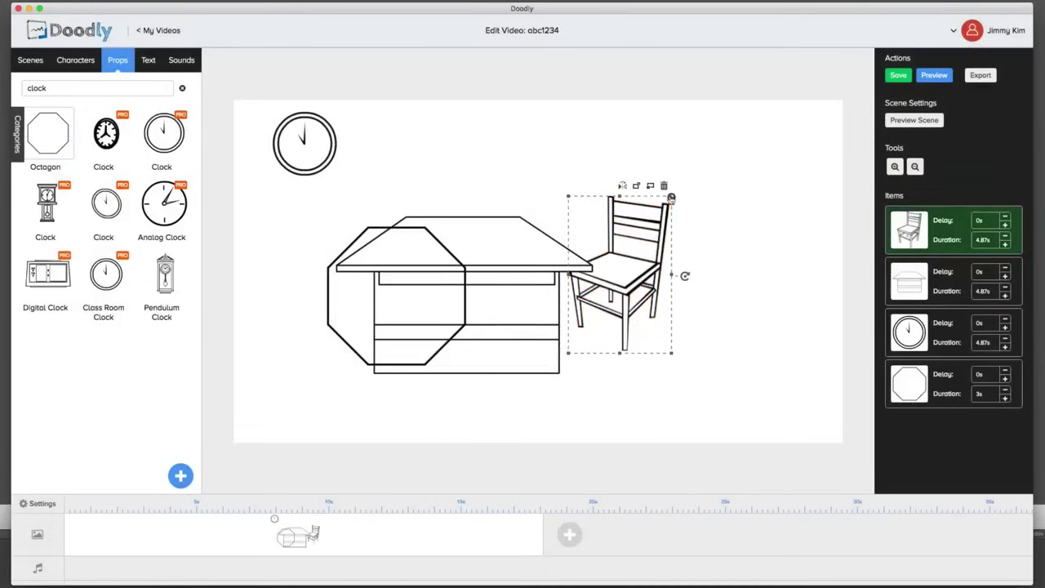
left_click(666, 186)
left_click(490, 326)
left_click(569, 262)
left_click(605, 192)
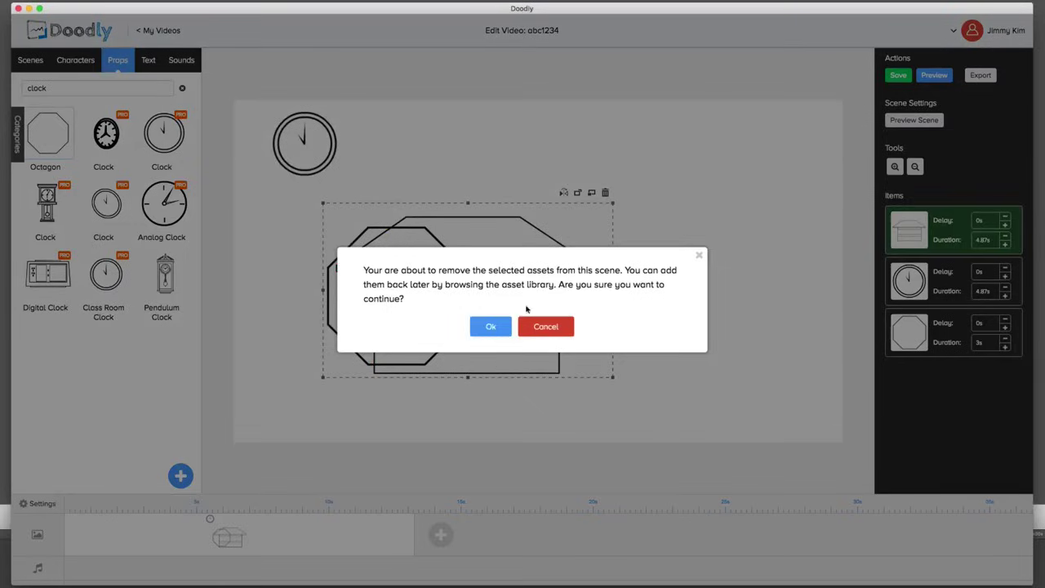
left_click(489, 325)
left_click(330, 155)
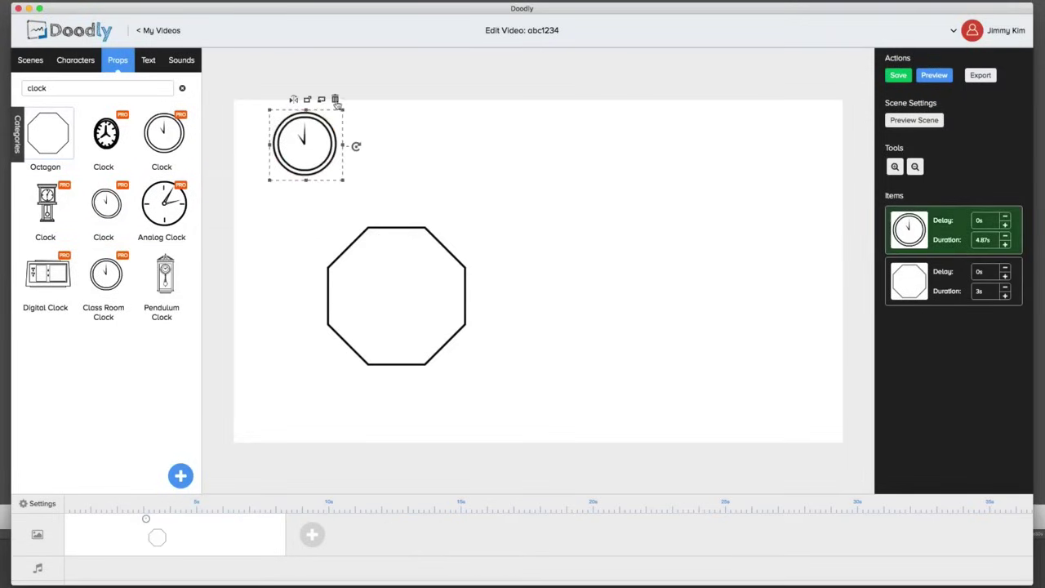
left_click(335, 100)
left_click(490, 326)
Place the octagon in the middle of the canvas, enlarge it slightly, and preview the video
left_click_drag(467, 282, 613, 217)
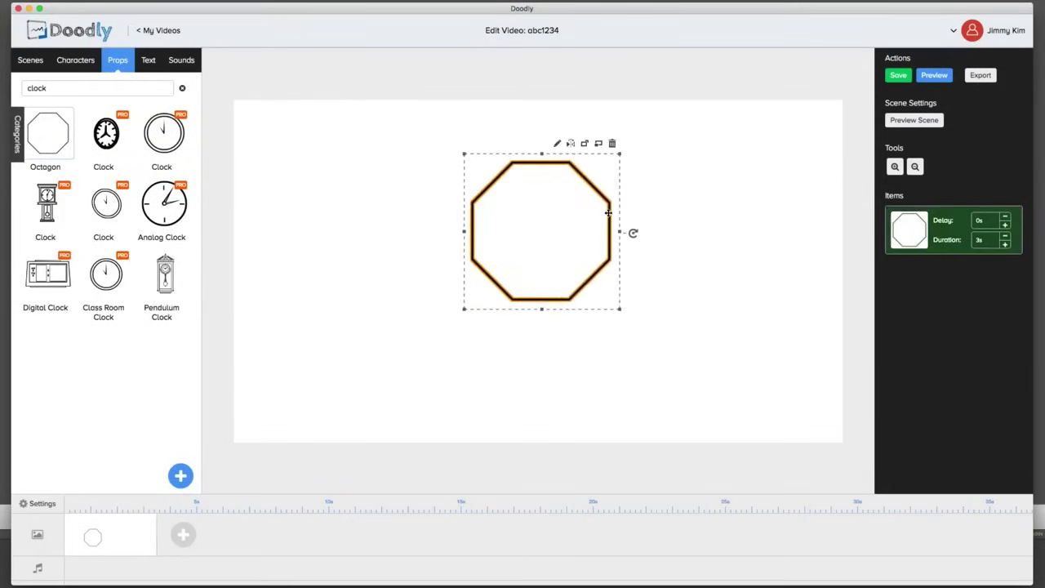
left_click(619, 312)
left_click(597, 288)
left_click_drag(619, 311, 678, 367)
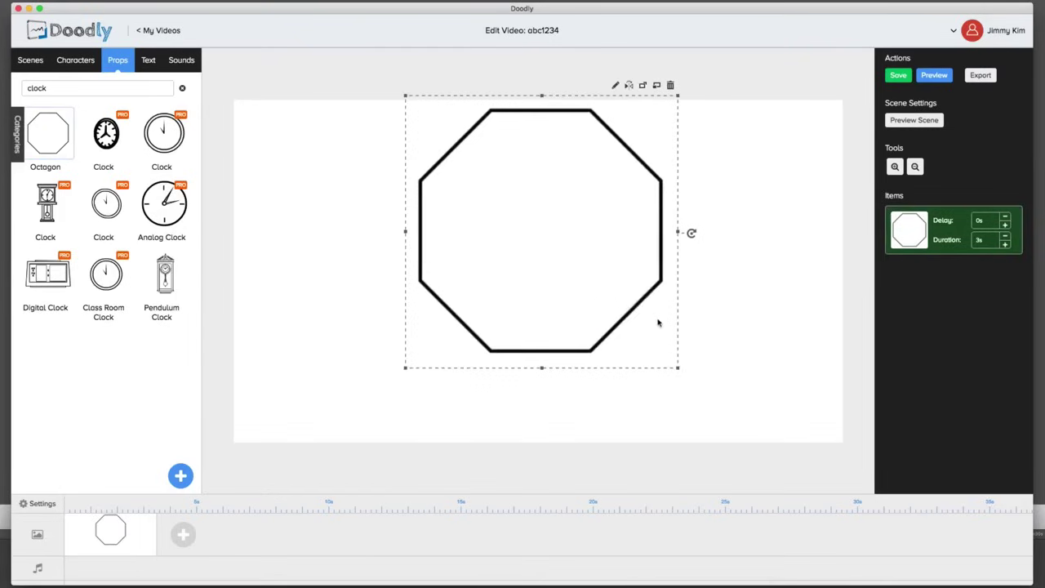
left_click_drag(638, 311, 629, 350)
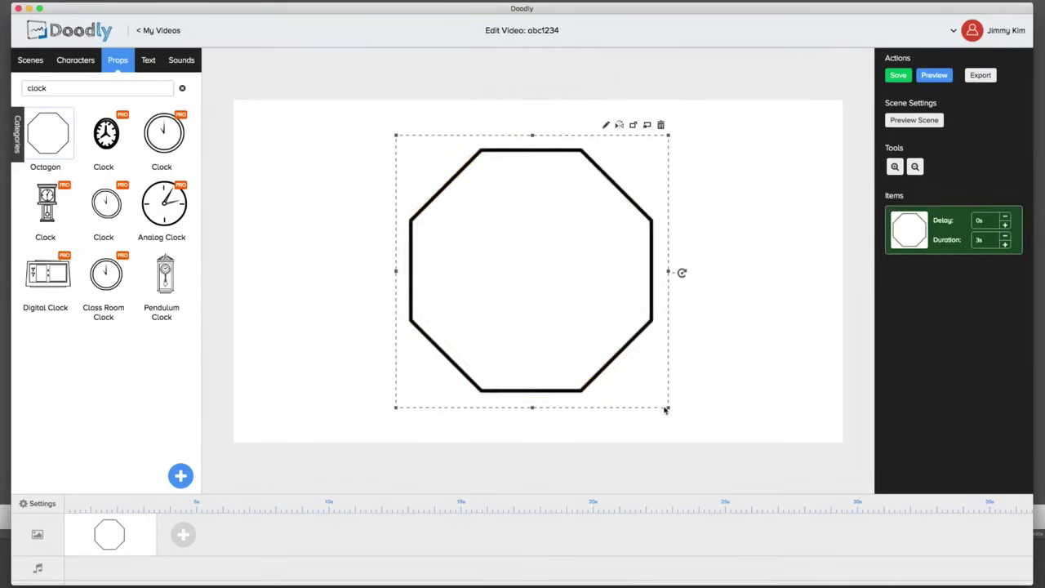
left_click_drag(668, 409, 629, 369)
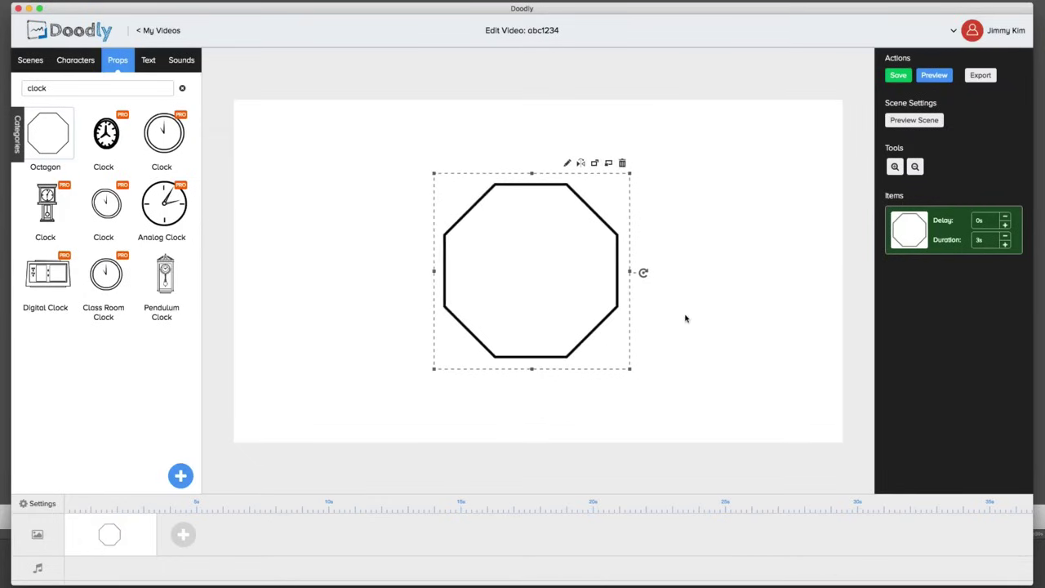
left_click(812, 166)
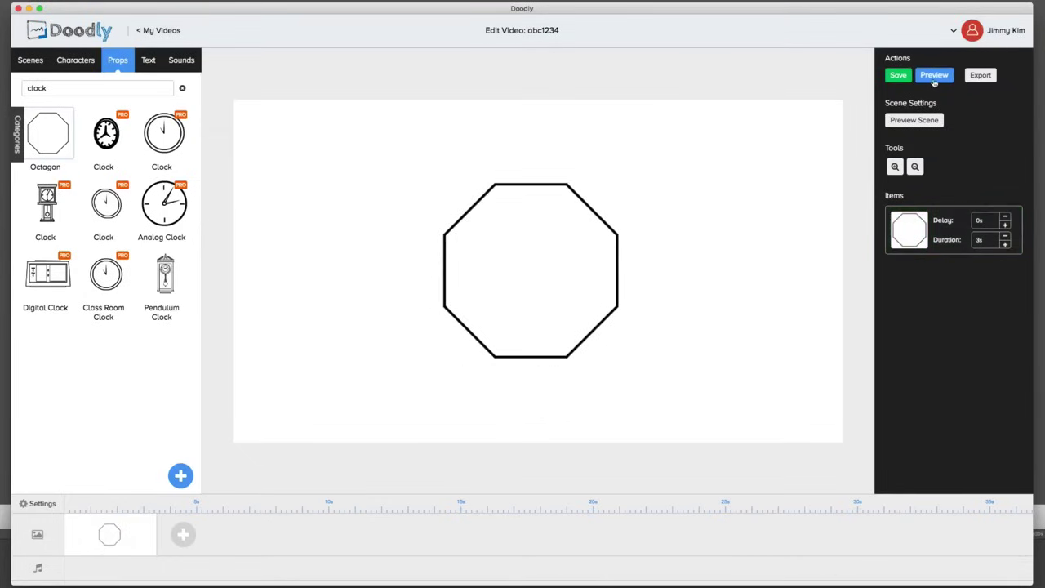
left_click(934, 74)
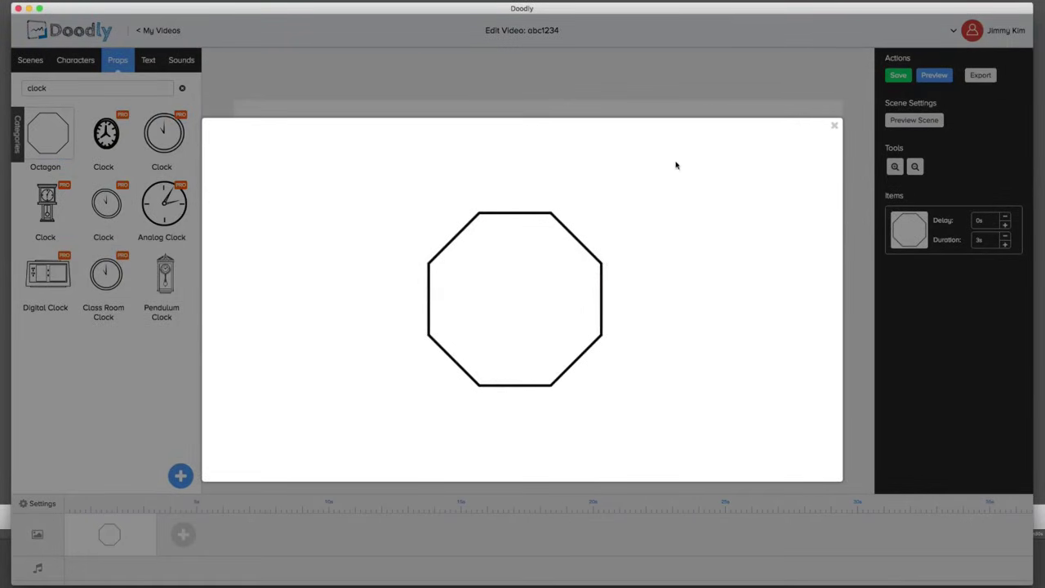
left_click(652, 109)
Open the octagon for asset editing, set its animation duration to 2s and increase the reveal path size
left_click(539, 194)
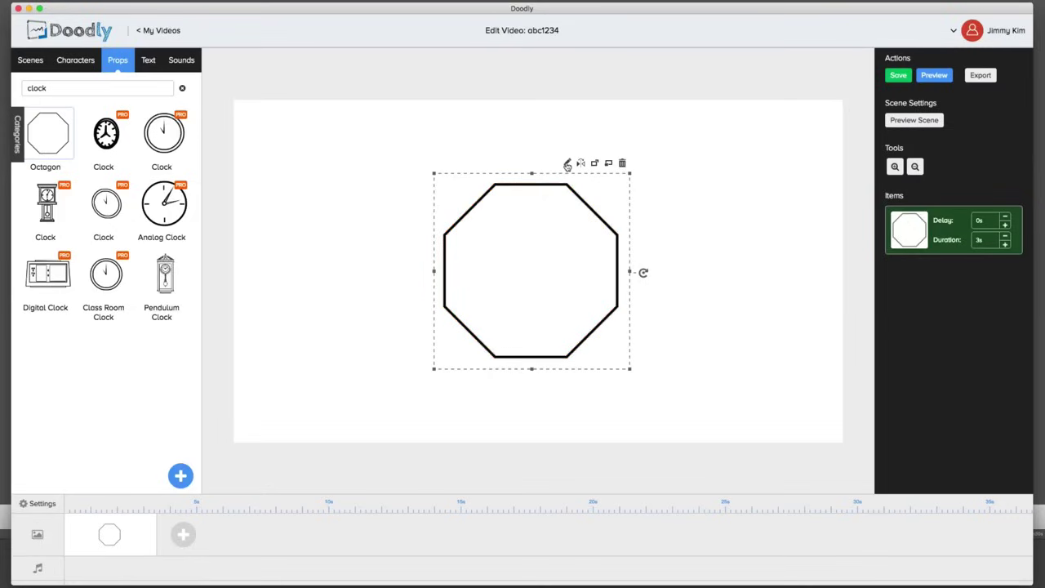
left_click(567, 166)
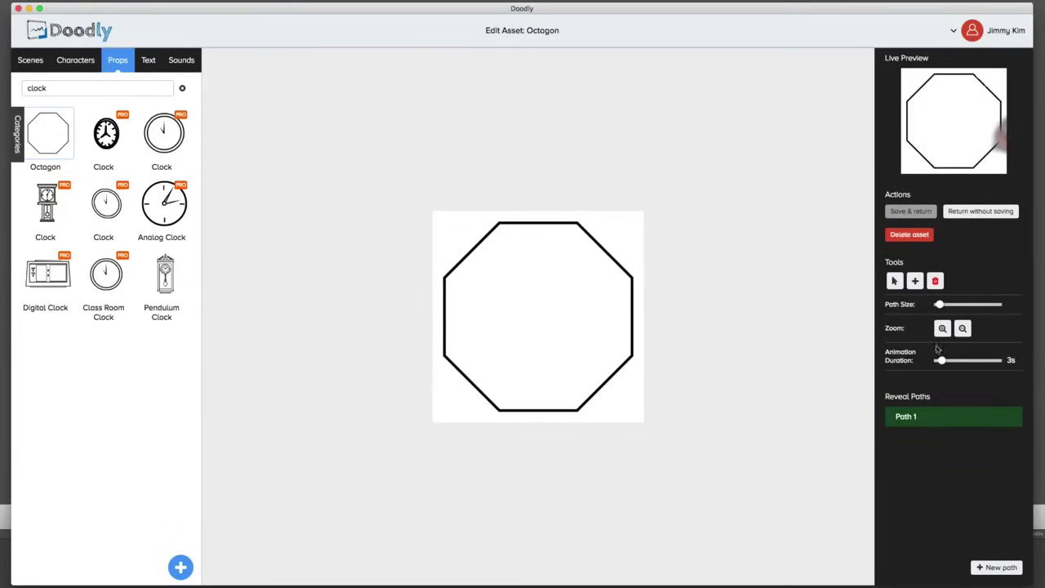
mouse_move(941, 360)
left_mouse_down()
mouse_move(960, 361)
mouse_move(940, 361)
left_mouse_up()
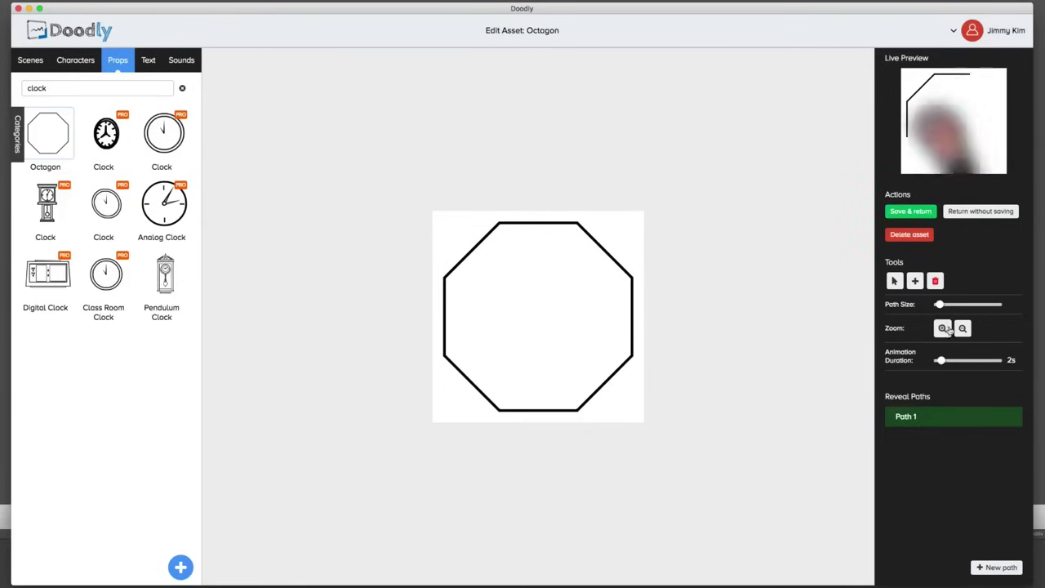
left_click(943, 329)
left_click(943, 328)
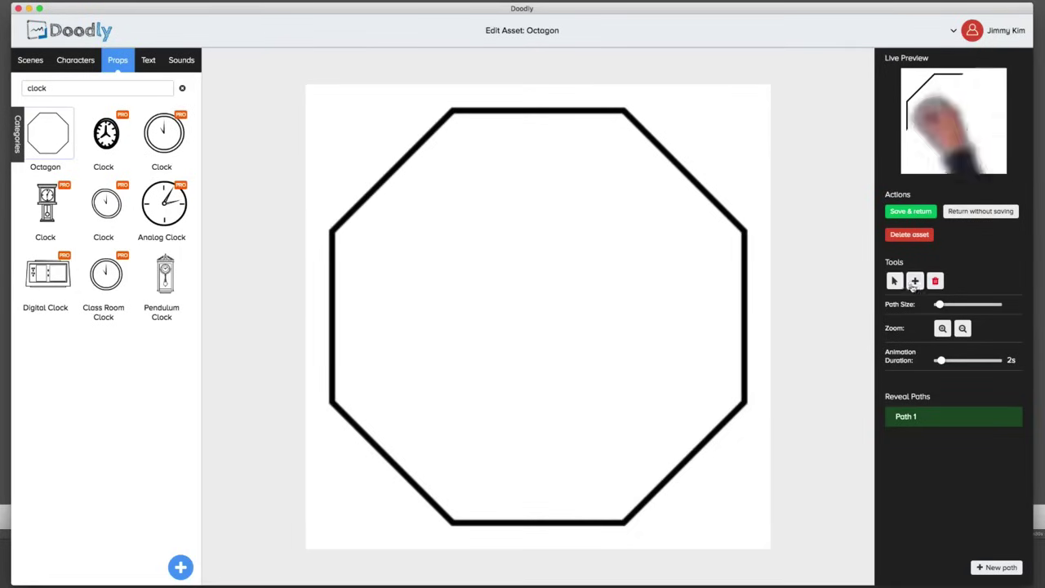
left_click_drag(939, 303, 961, 304)
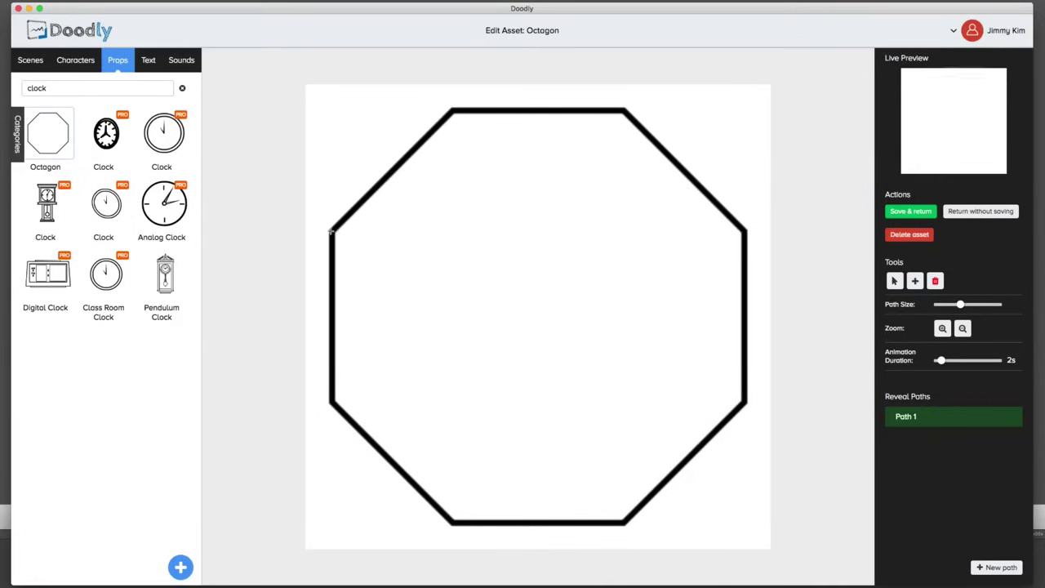
Trace Path 1 along the octagon's upper-left and top edges, and undo the points placed along the top edge
left_click(451, 110)
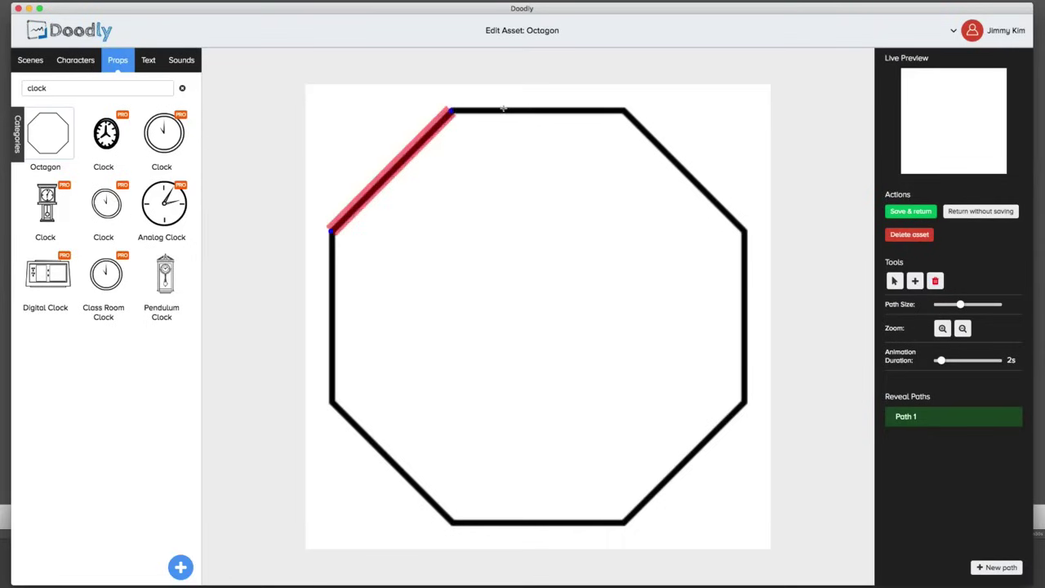
left_click(490, 107)
left_click(532, 108)
left_click(605, 110)
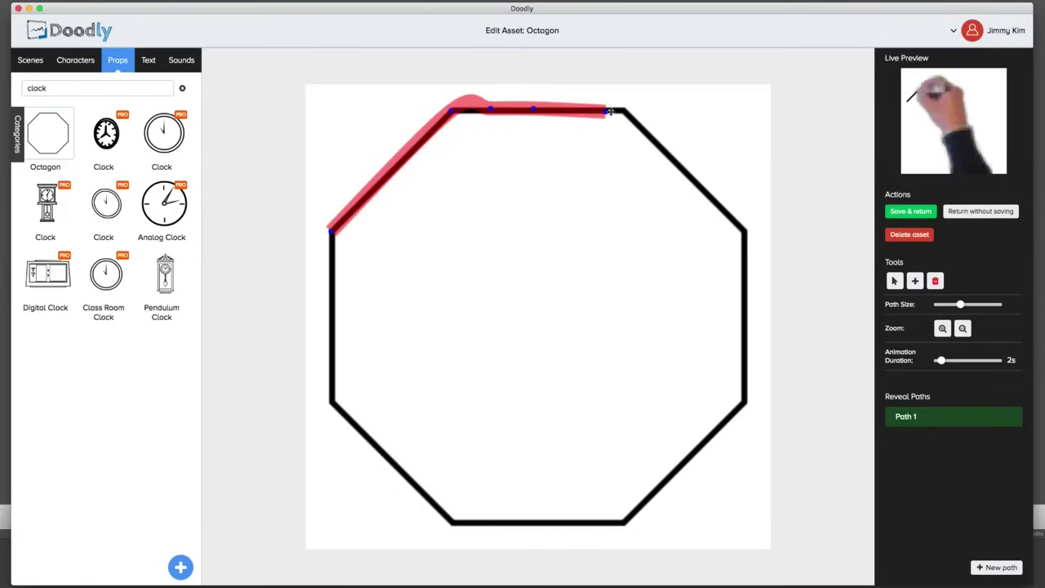
left_click(623, 111)
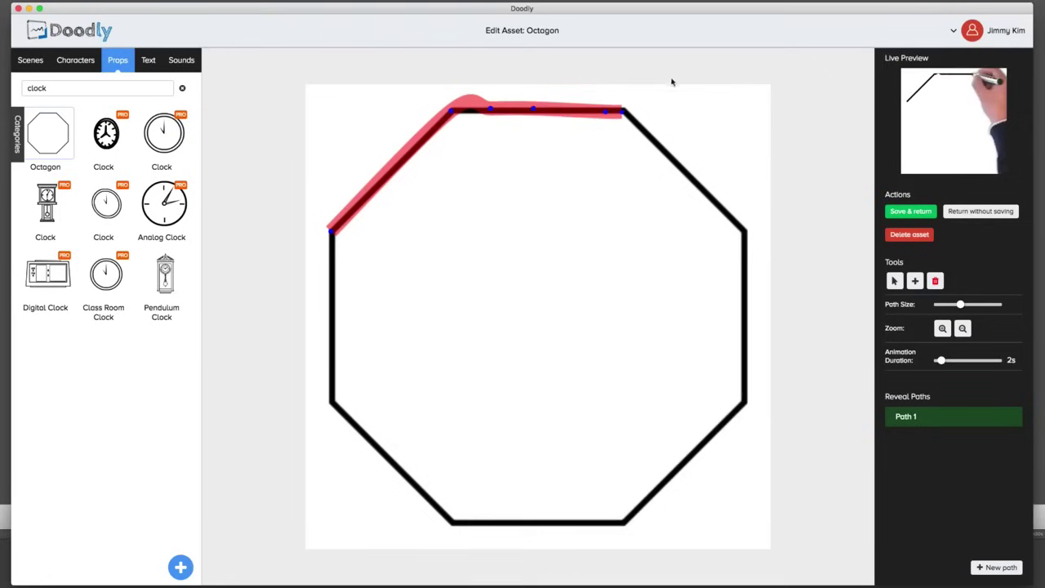
key("ctrl+z")
key("ctrl+z")
key("ctrl+z")
key("ctrl+z")
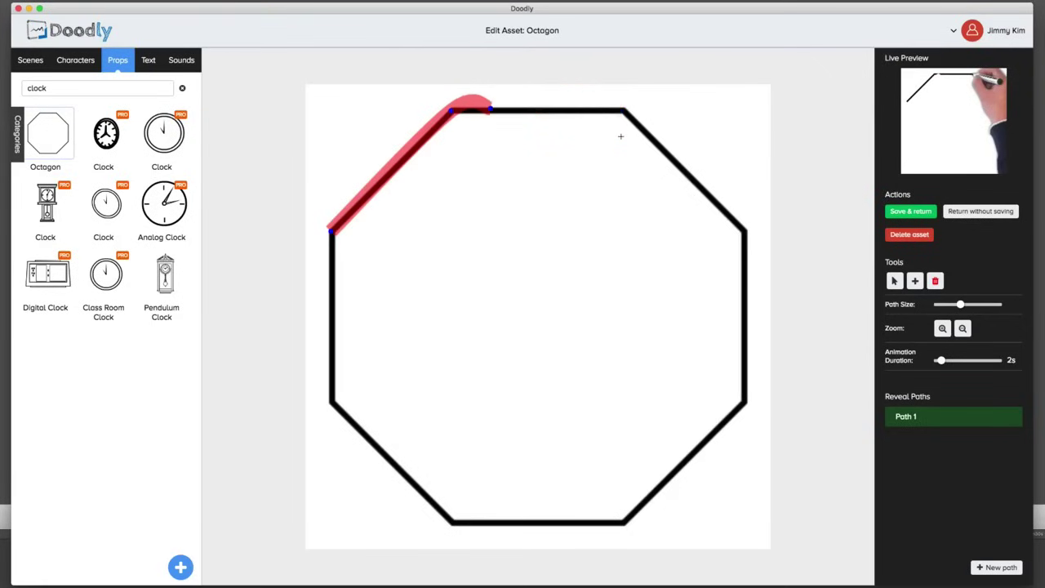
Trace Path 1 along the octagon's top and upper-right edges with closely spaced points, and enlarge the live preview
left_click(472, 114)
left_click(490, 112)
left_click(526, 111)
left_click(554, 110)
left_click(580, 110)
left_click(605, 110)
left_click(617, 110)
left_click(629, 111)
left_click(638, 129)
left_click(651, 141)
left_click(665, 151)
left_click(680, 166)
left_click(696, 176)
left_click(708, 193)
left_click(720, 205)
left_click(730, 215)
left_click(742, 226)
left_click(964, 141)
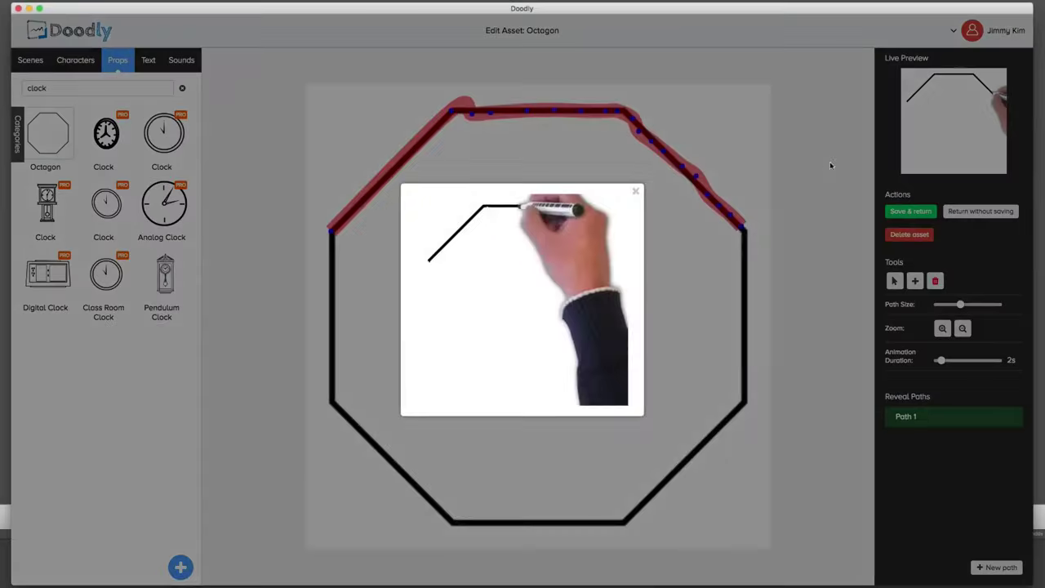
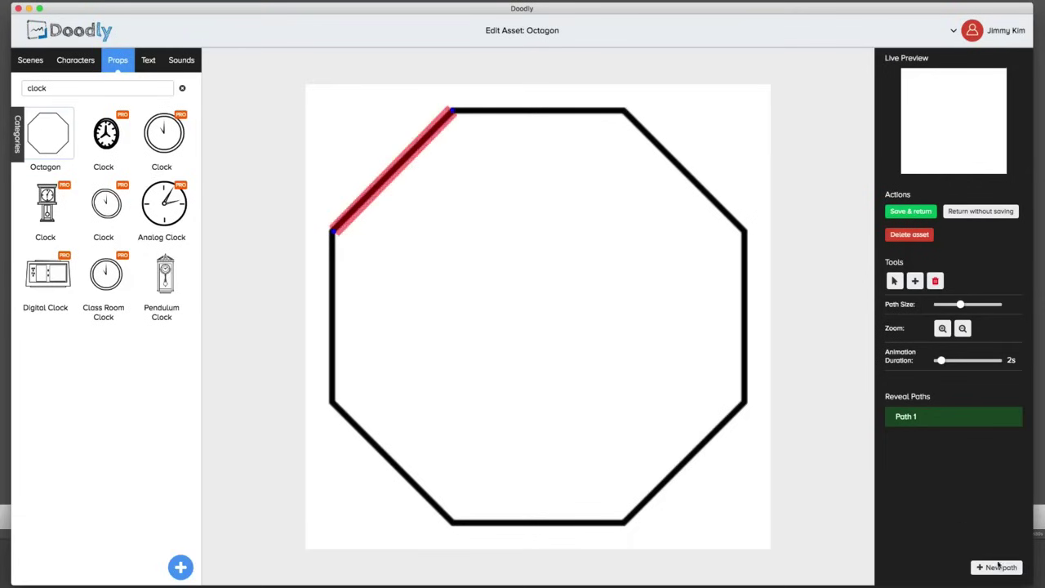
Add a second reveal path along the octagon's upper-right edge and a third along its lower-right edge
left_click(998, 565)
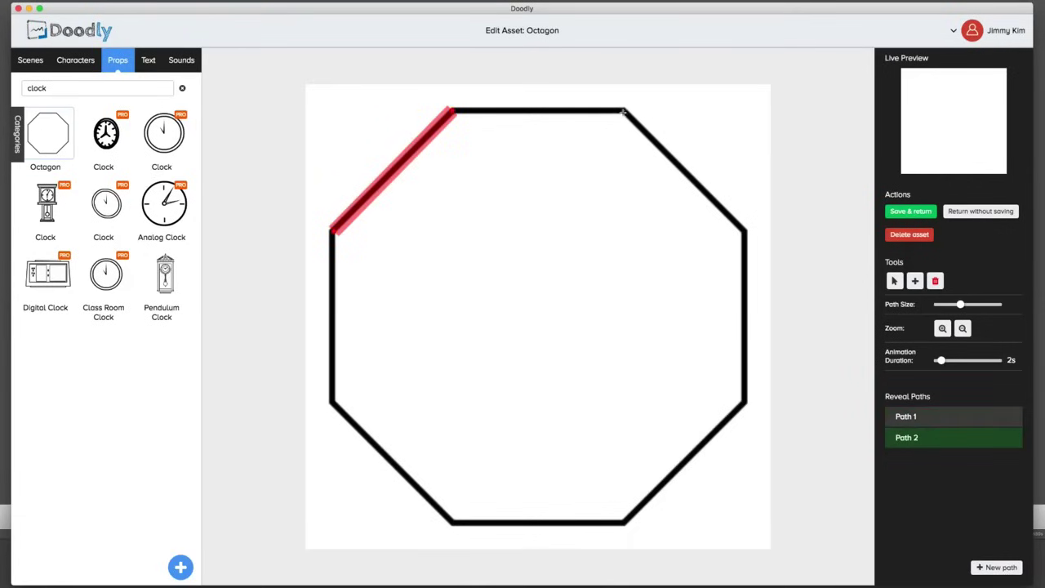
left_click(684, 170)
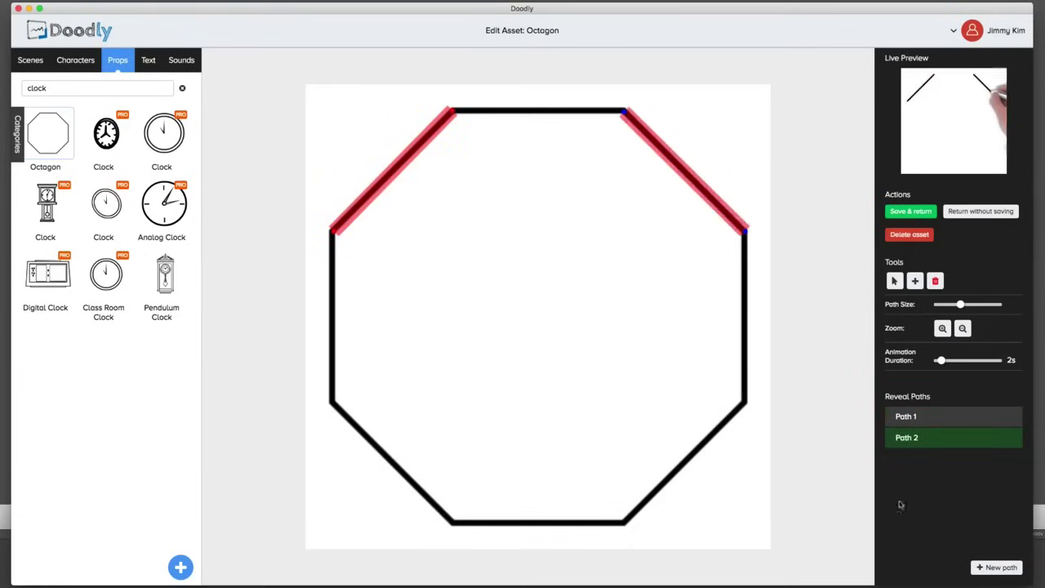
left_click(1000, 568)
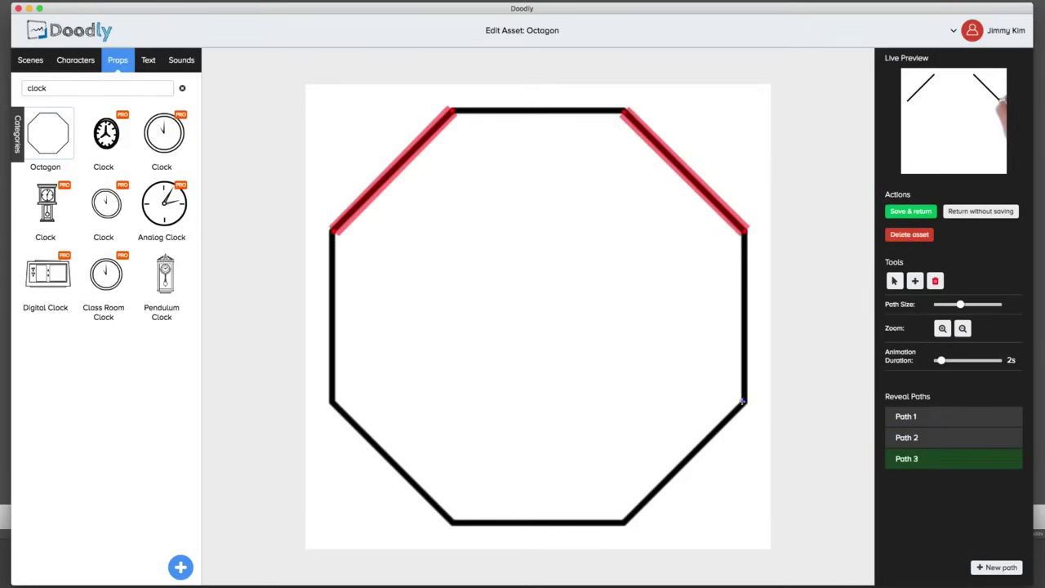
left_click(627, 518)
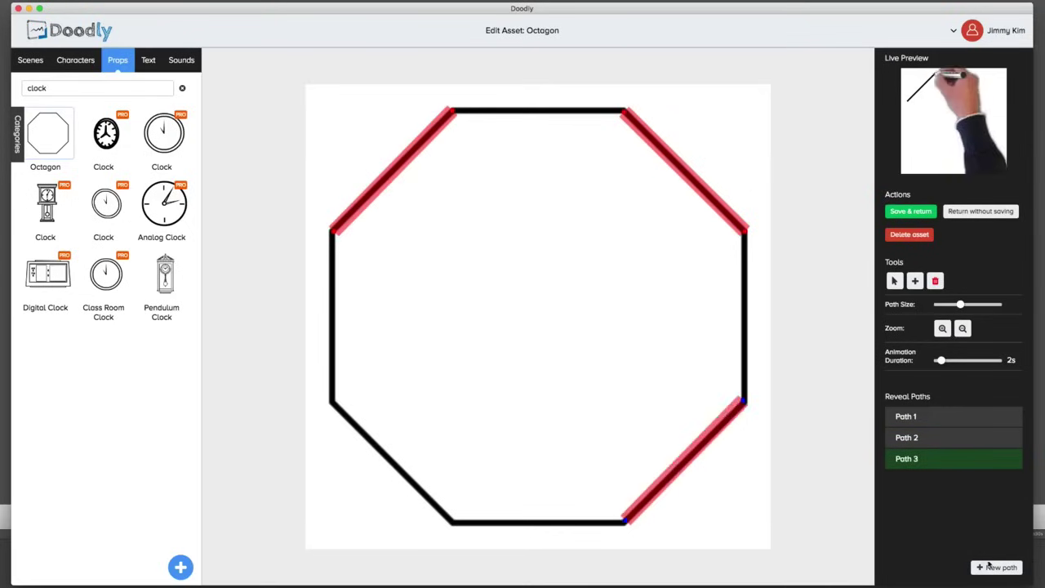
Add a fourth reveal path along the octagon's lower-left edge and a fifth along its top edge
left_click(994, 567)
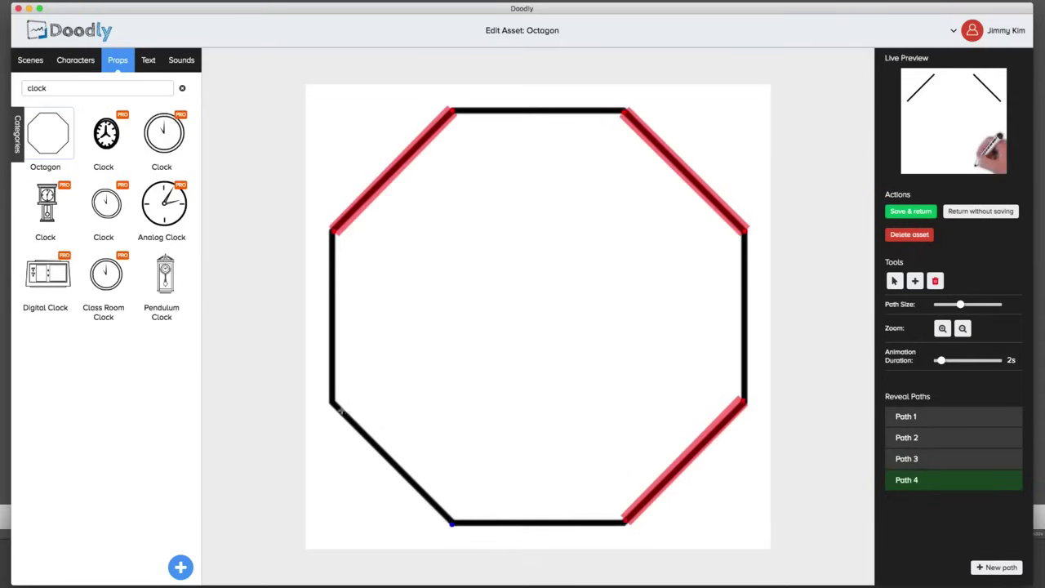
left_click(330, 402)
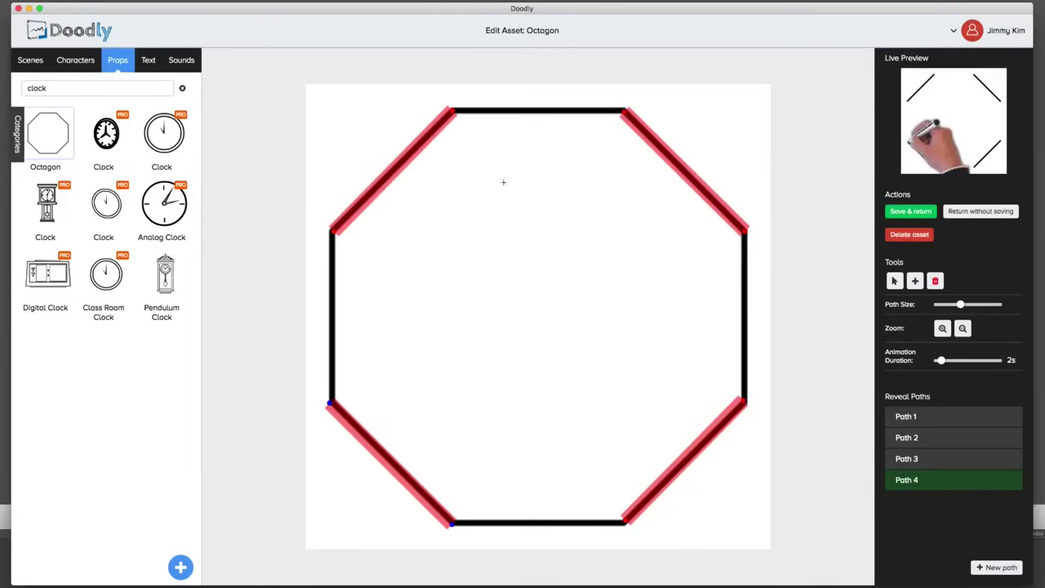
left_click(996, 566)
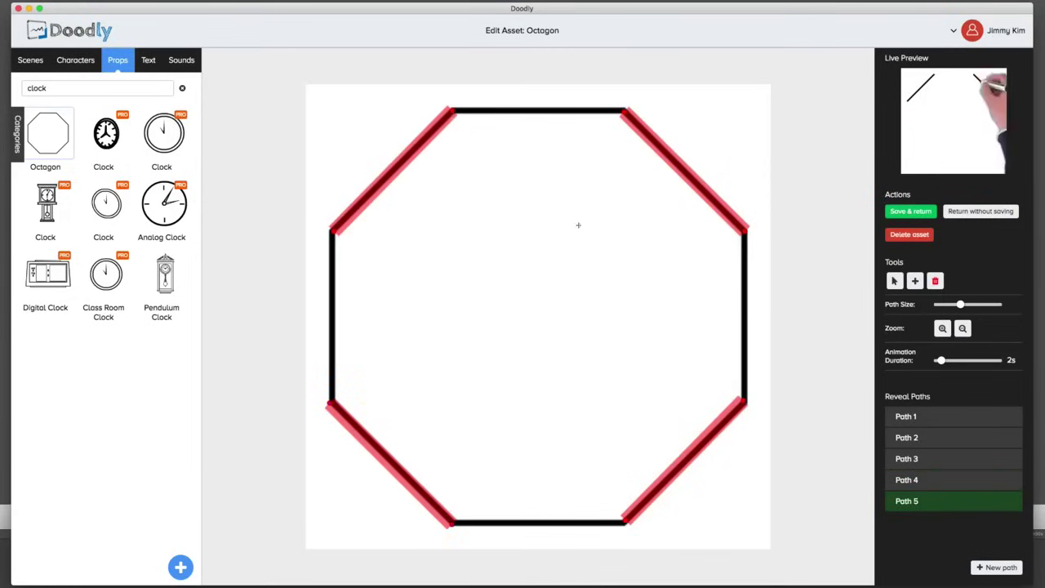
left_click(450, 113)
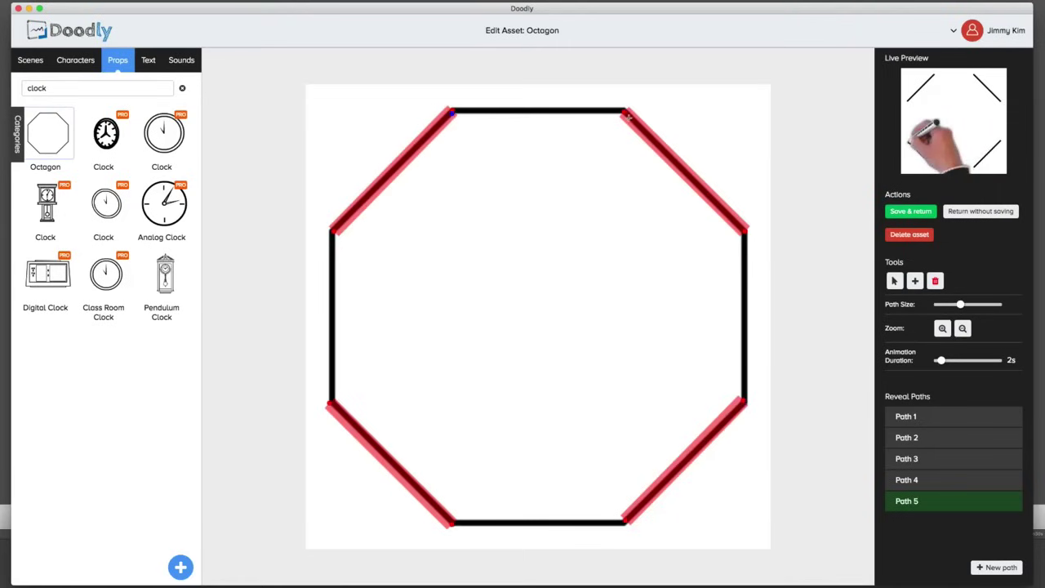
left_click(626, 117)
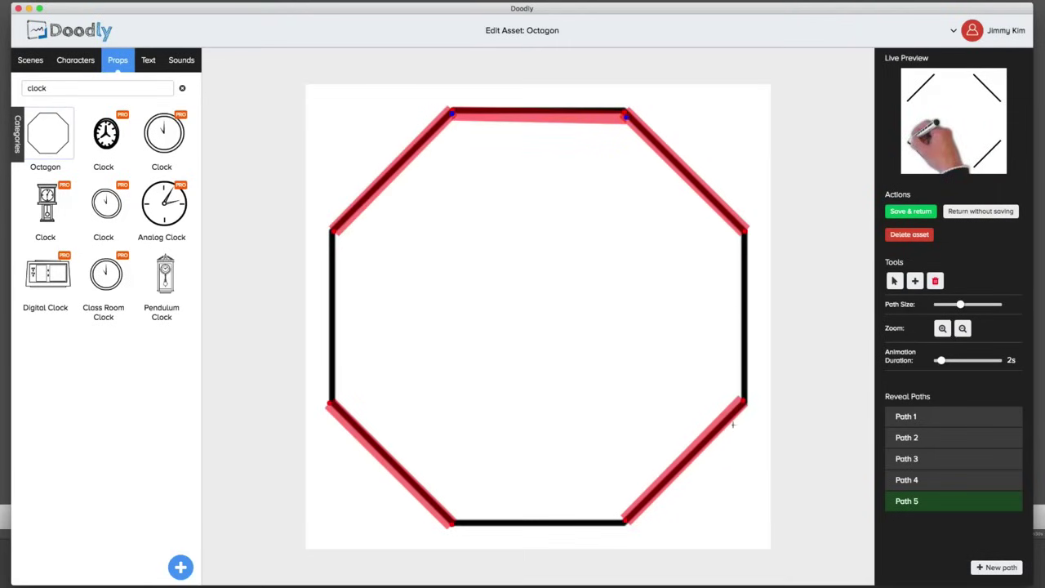
Extend Path 5 from the octagon's top edge down to its bottom edge and trace along that edge
left_click(621, 514)
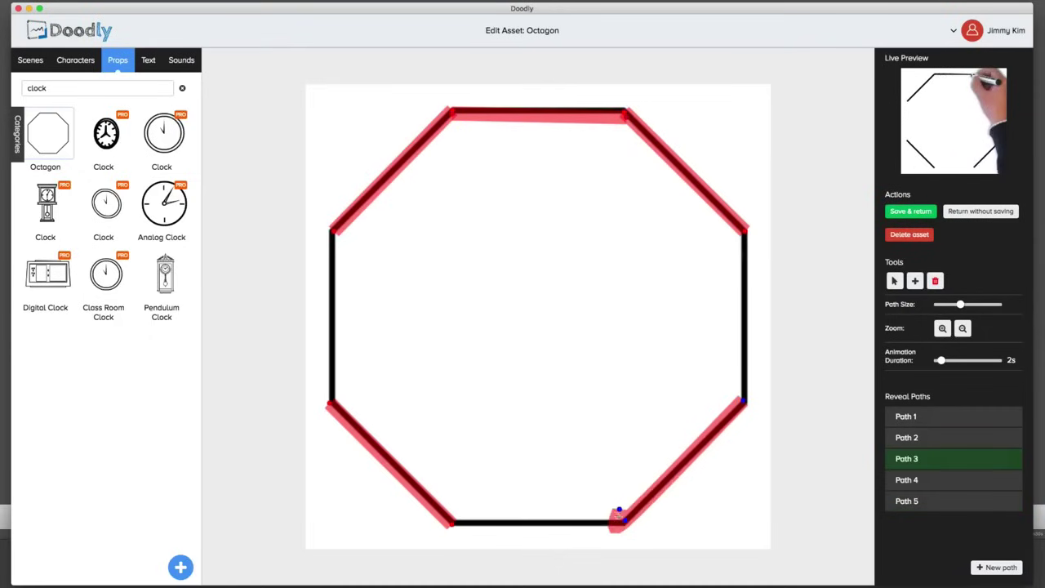
left_click(1001, 499)
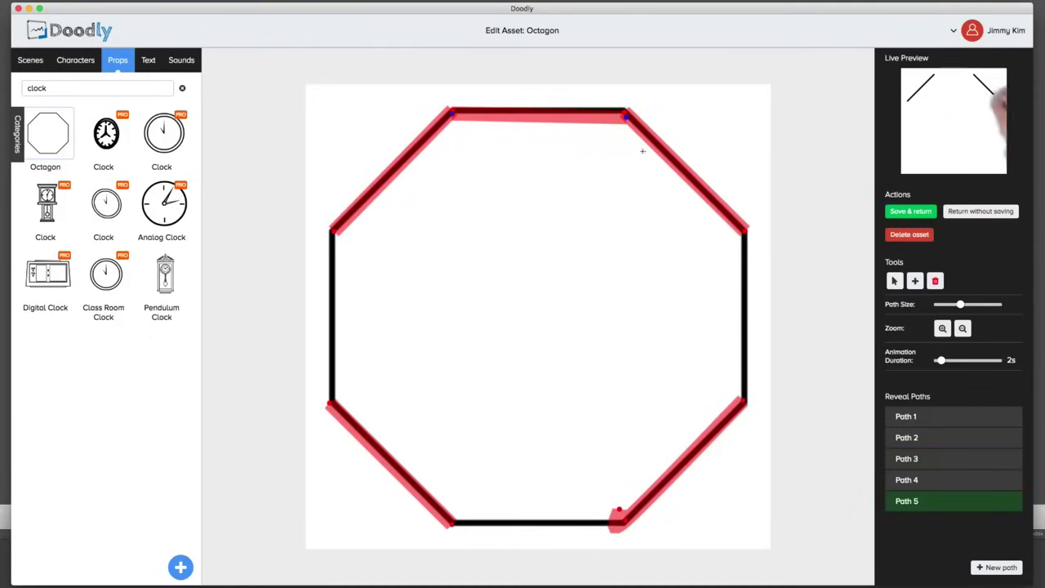
left_click(612, 502)
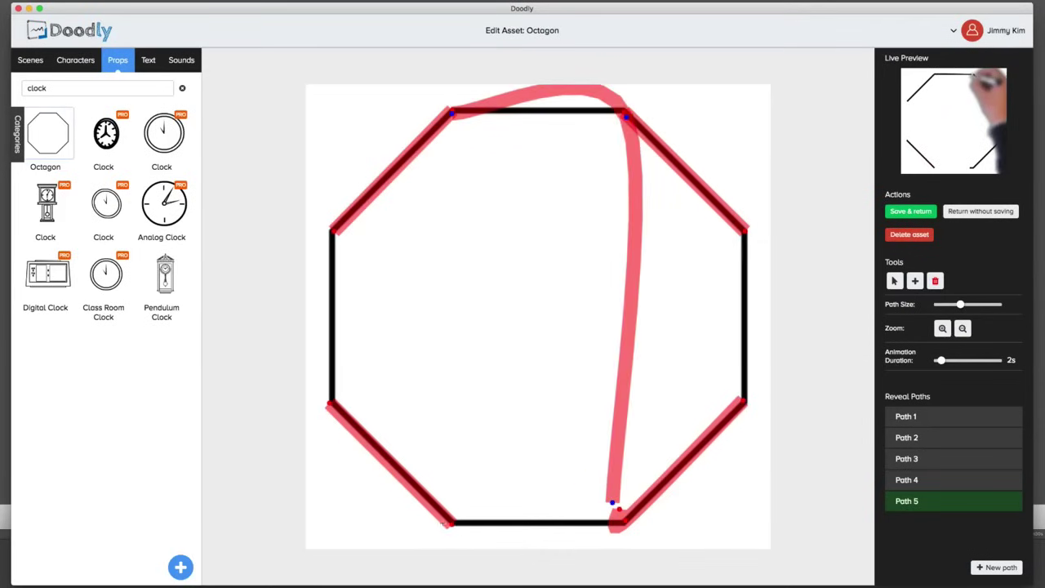
left_click(443, 523)
left_click(560, 512)
left_click(579, 514)
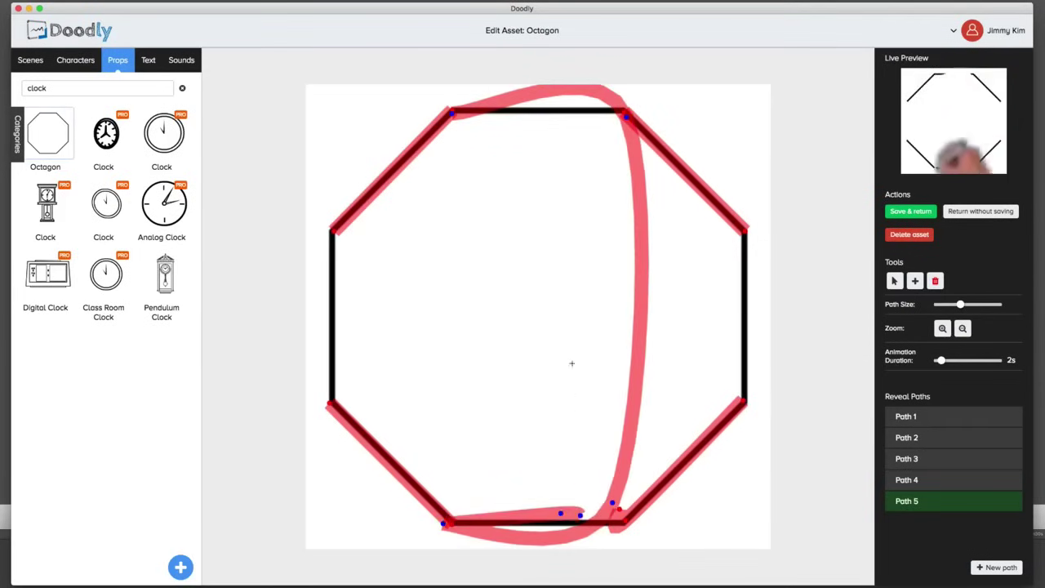
Route Path 5 through the octagon's interior to its left vertical edge and trace that edge downward with closely spaced points
left_click(571, 363)
left_click(552, 226)
left_click(483, 193)
left_click(356, 248)
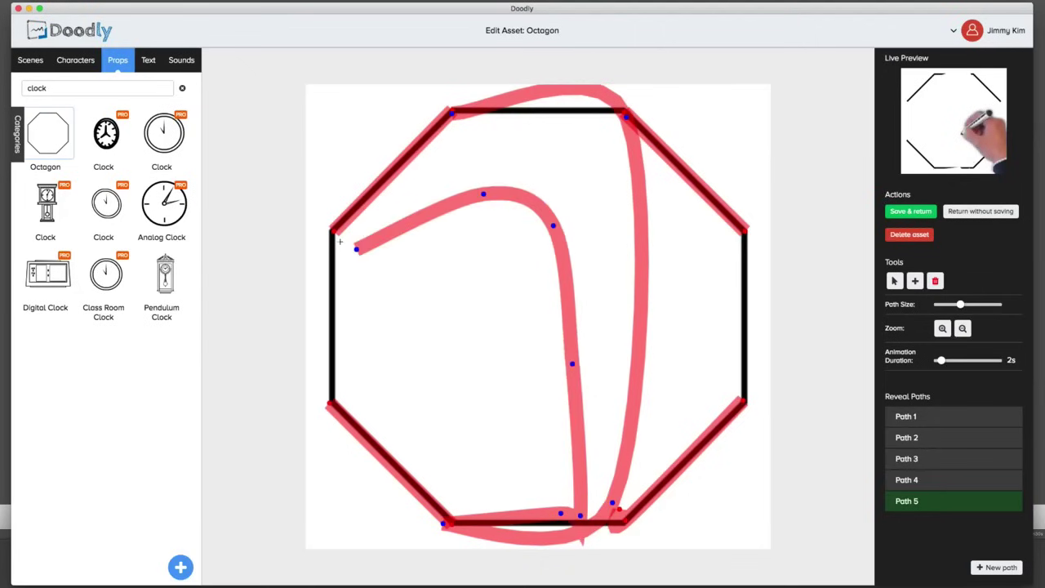
left_click(340, 242)
left_click(327, 232)
left_click(329, 271)
left_click(331, 310)
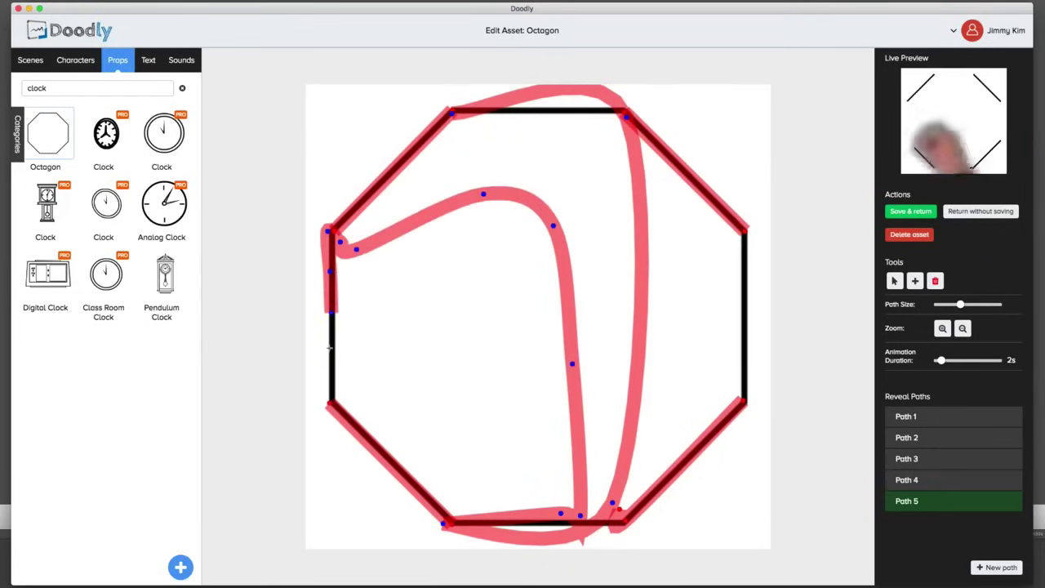
left_click(329, 348)
left_click(331, 379)
left_click(331, 404)
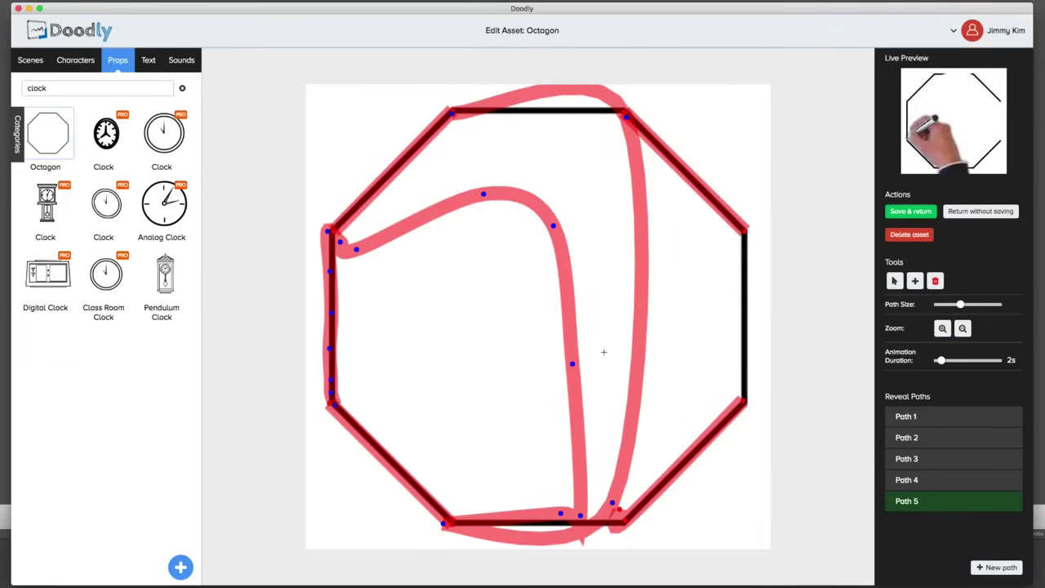
Continue Path 5 across to the right vertical edge and trace it downward with closely spaced points
left_click(742, 238)
left_click(742, 258)
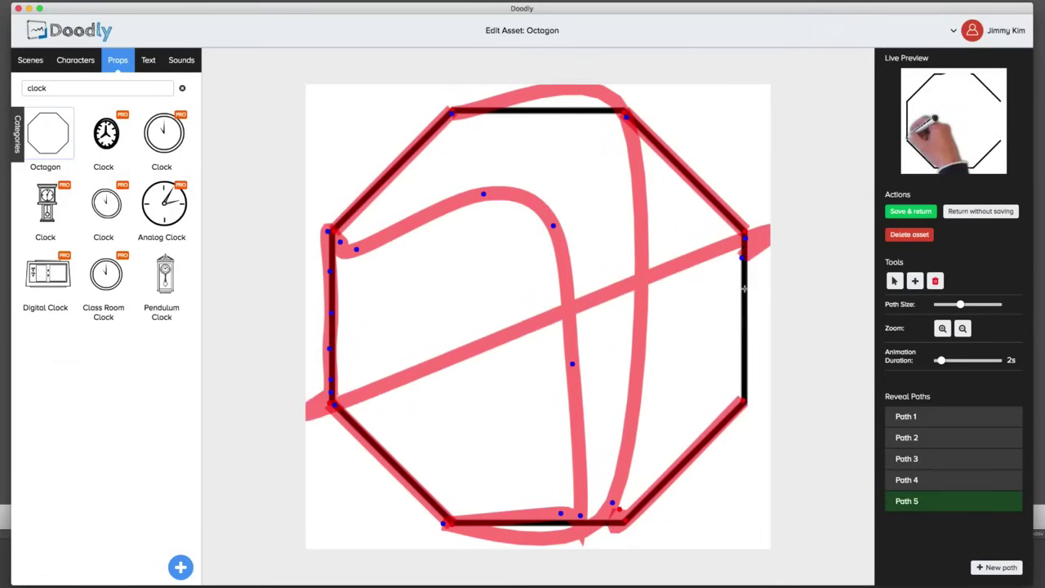
left_click(745, 292)
left_click(744, 316)
left_click(742, 340)
left_click(741, 357)
left_click(743, 381)
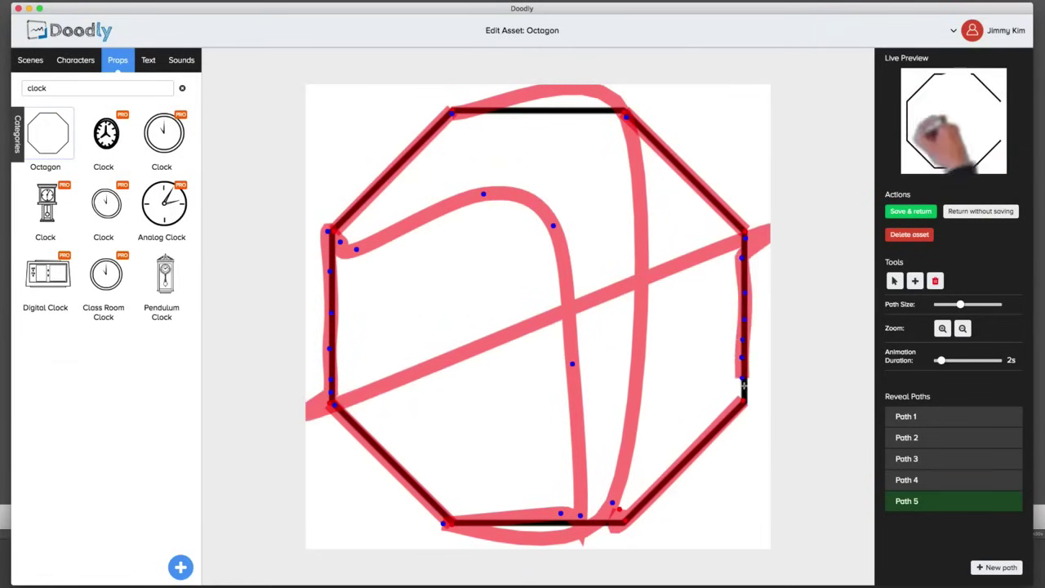
left_click(746, 392)
left_click(750, 404)
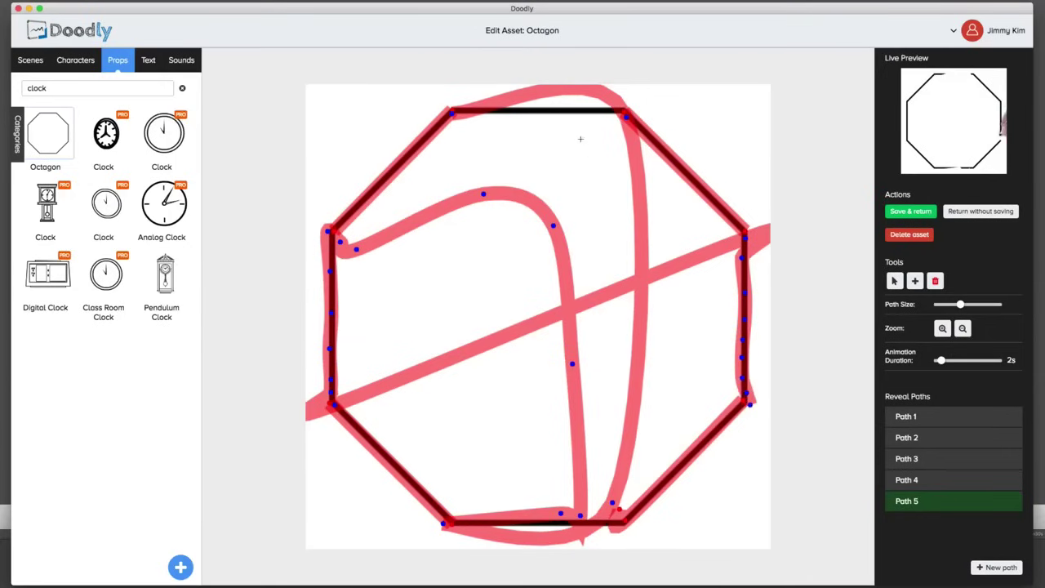
Fill in the octagon's top edge with more Path 5 points and watch the enlarged live preview
left_click(573, 117)
left_click(525, 112)
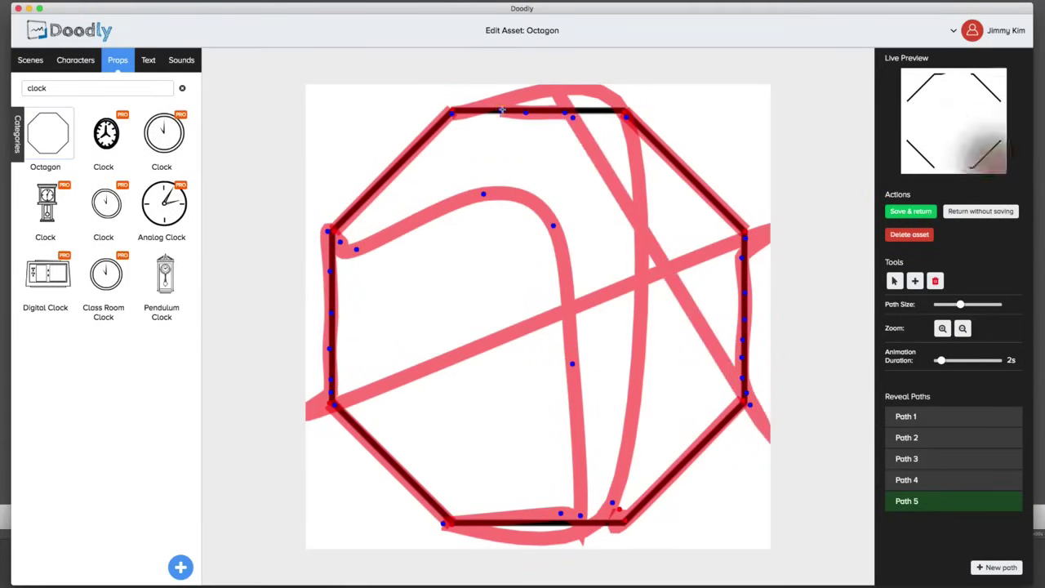
left_click(501, 110)
left_click(618, 107)
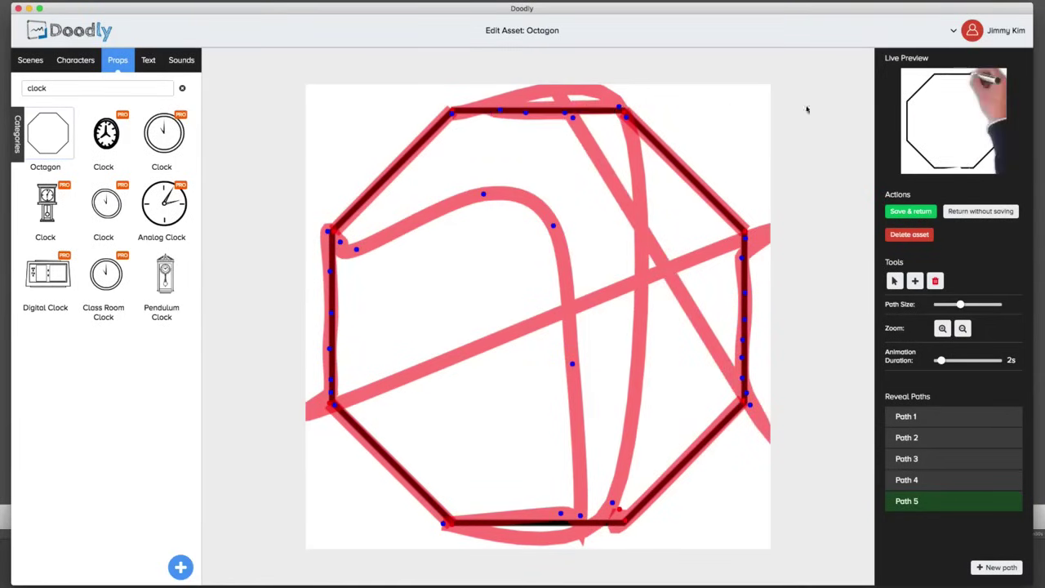
left_click(944, 96)
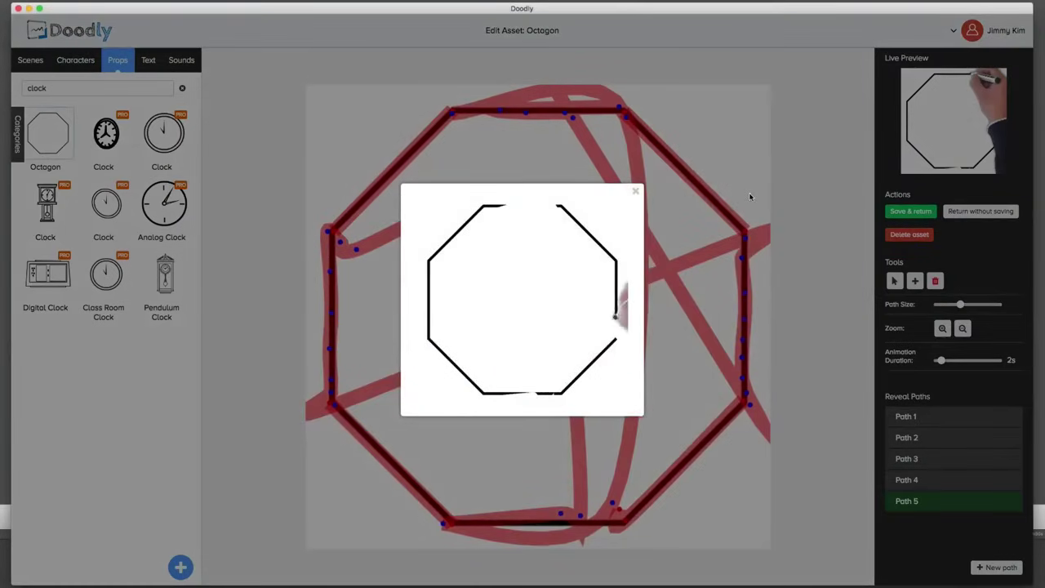
left_click(789, 228)
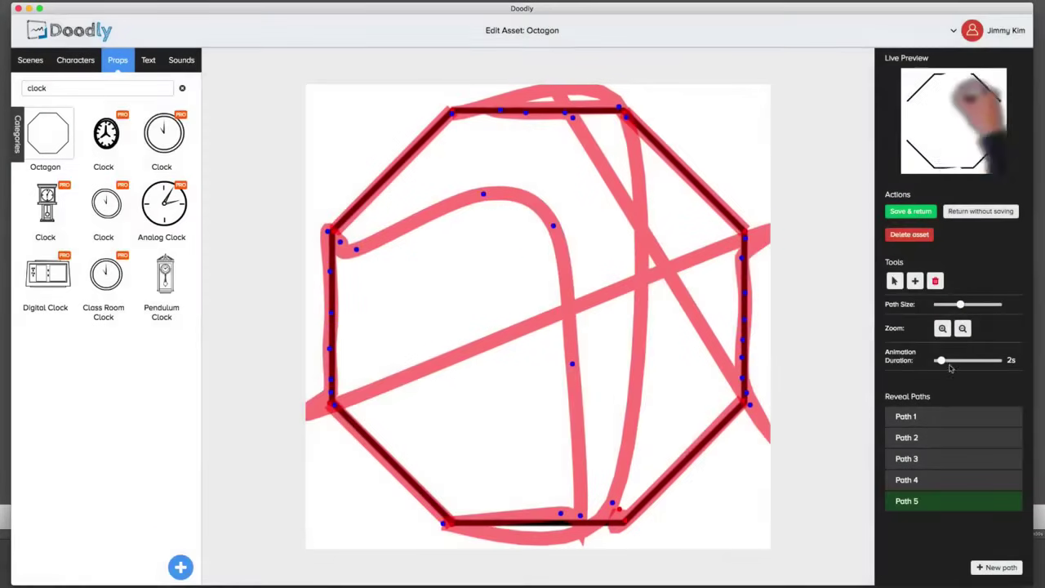
Set the octagon's animation duration to 19s, watch the enlarged preview, and save the asset to return to the video
left_click_drag(940, 360, 976, 360)
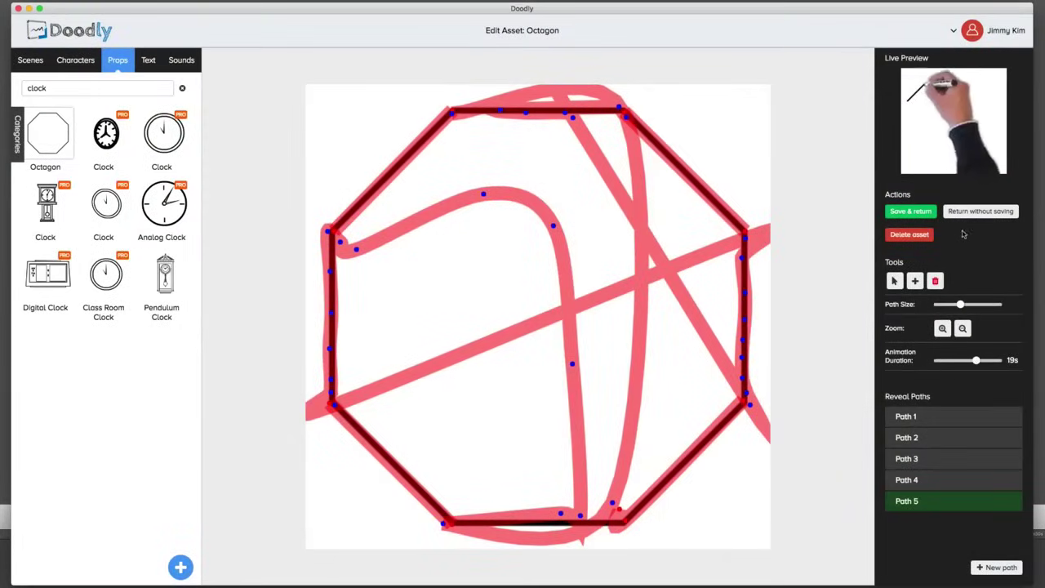
left_click(980, 172)
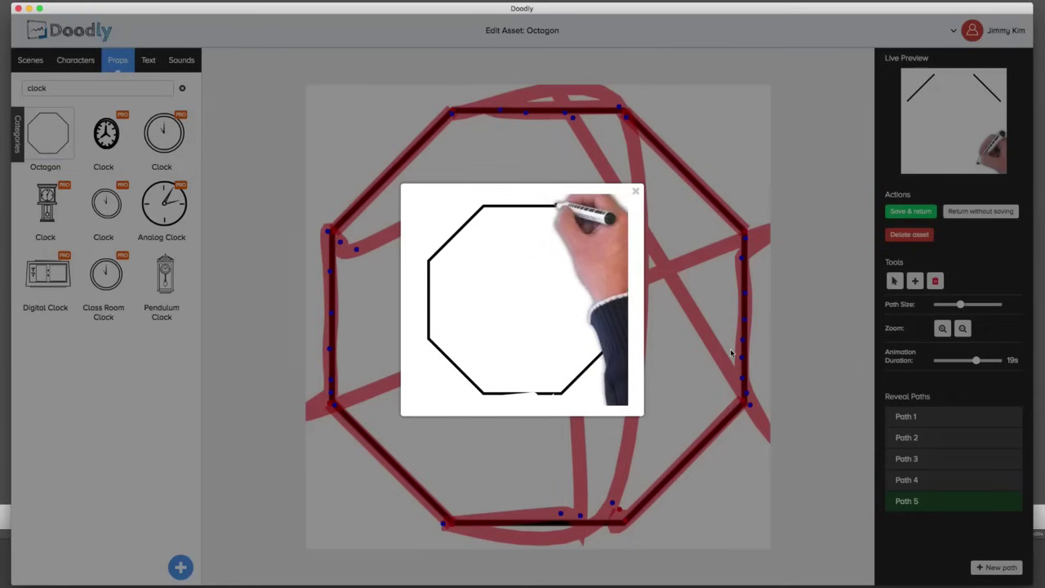
left_click(635, 191)
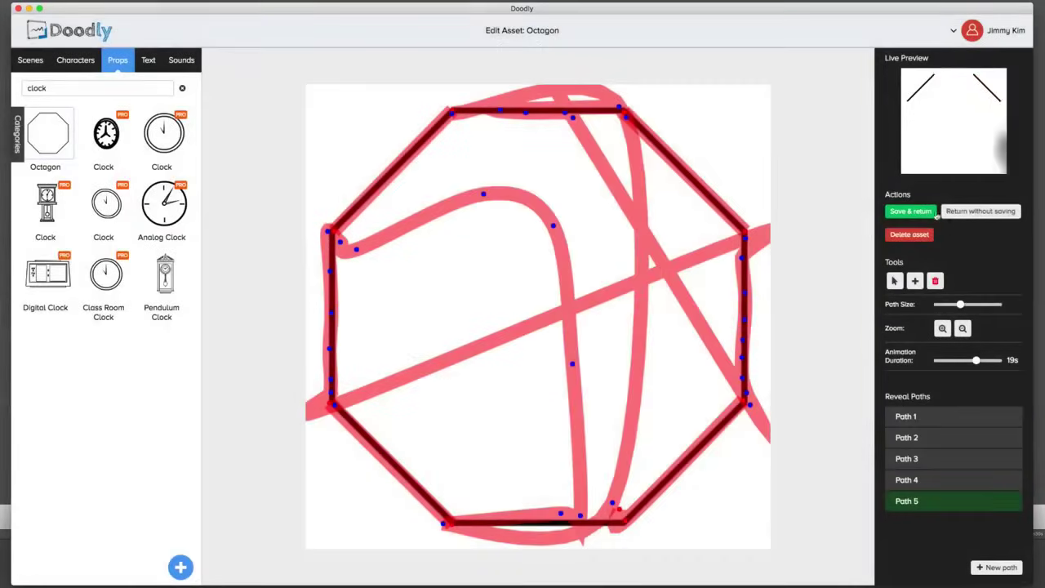
left_click(912, 213)
left_click(730, 201)
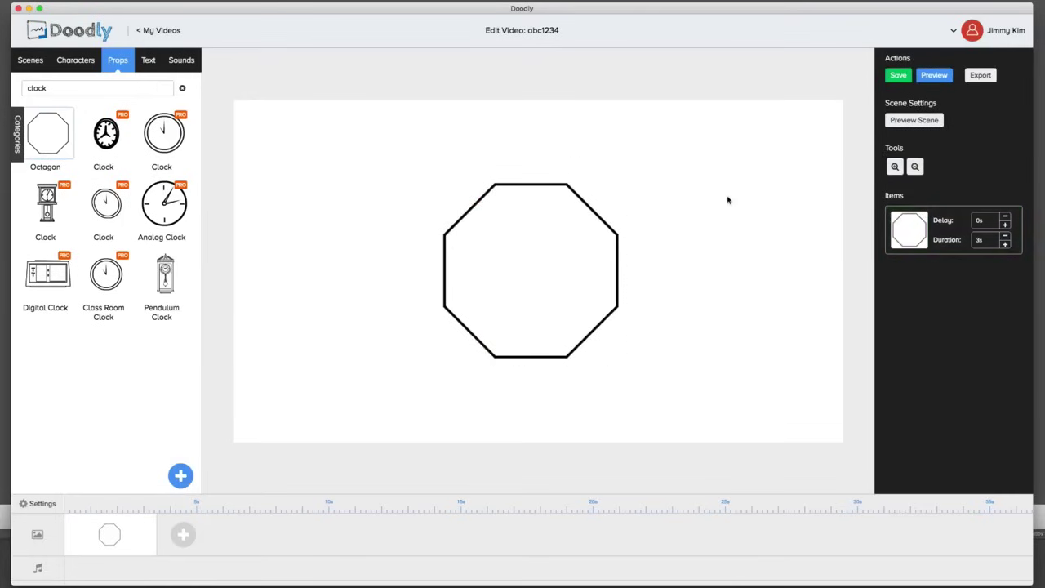
Remove the octagon from the scene
left_click(612, 196)
left_click(623, 164)
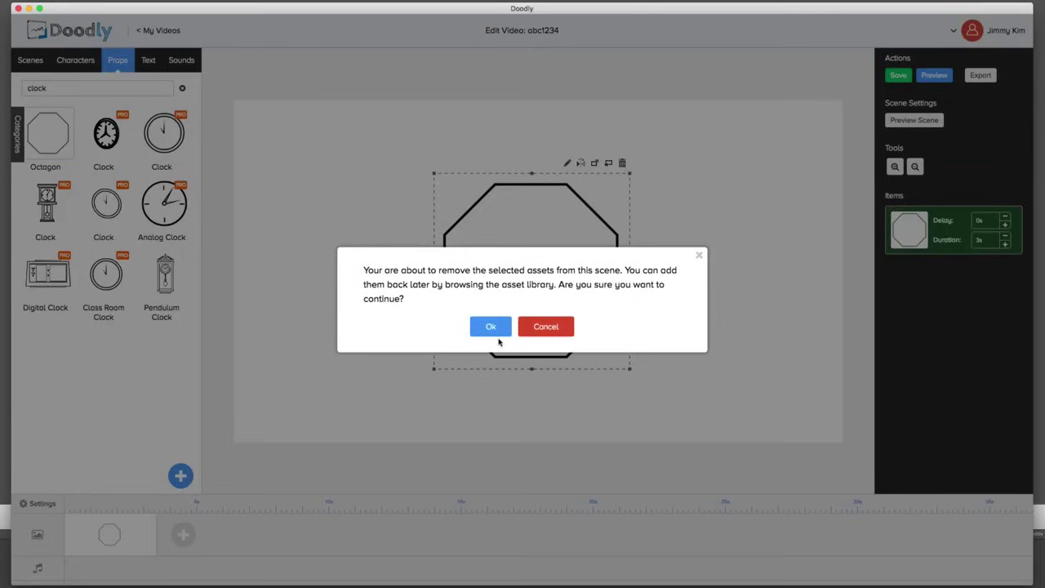
left_click(491, 327)
Clear the "clock" prop search and browse the full props library
double_click(55, 93)
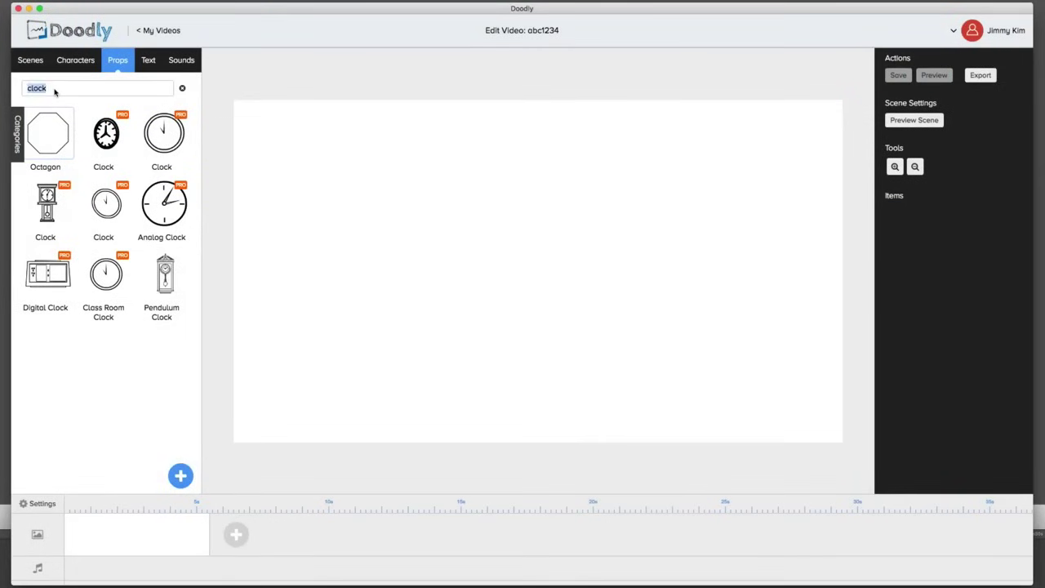
key("BackSpace")
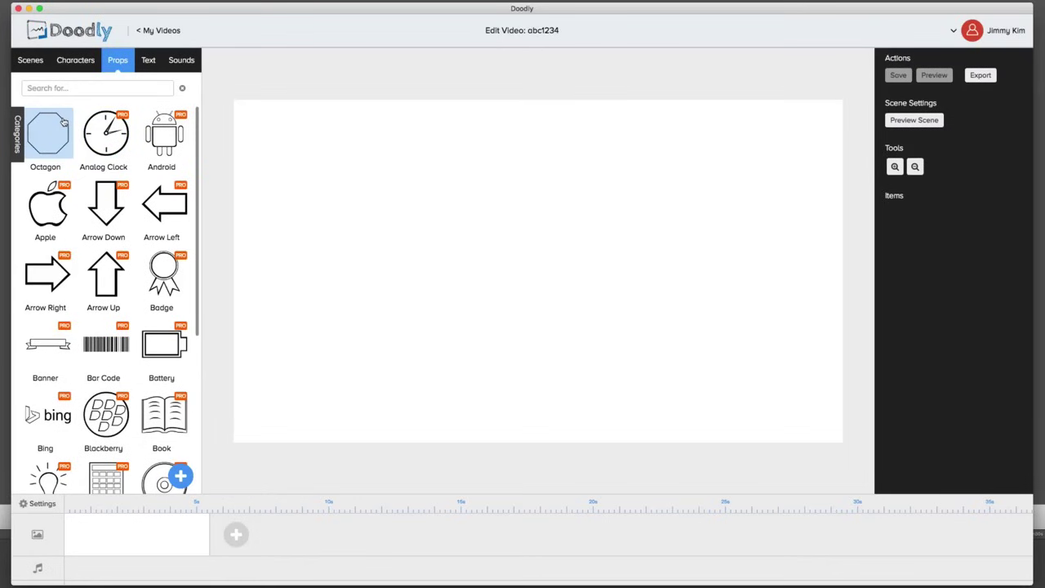
scroll(103, 229, "down", 3)
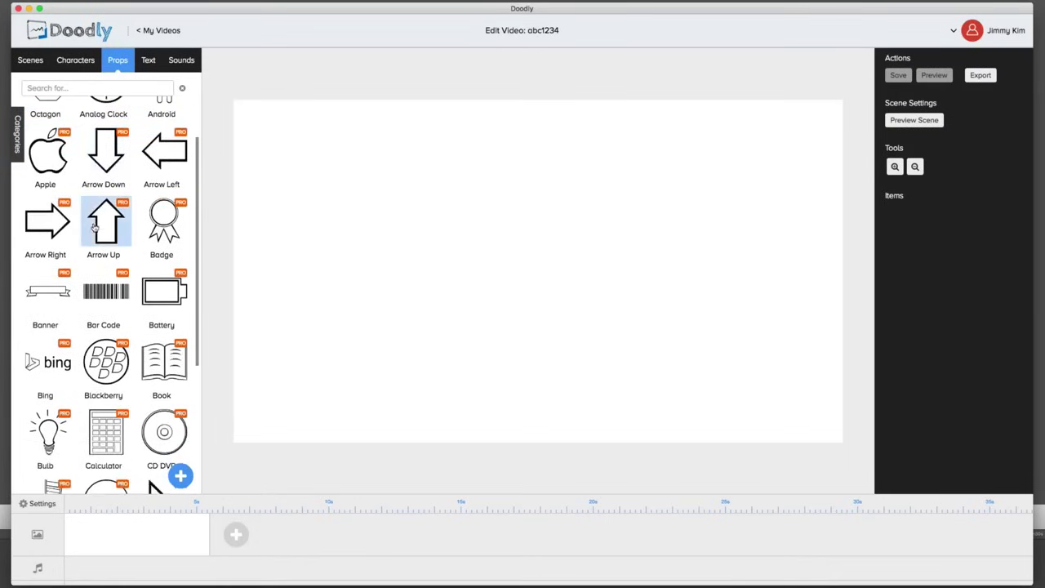
scroll(94, 231, "up", 3)
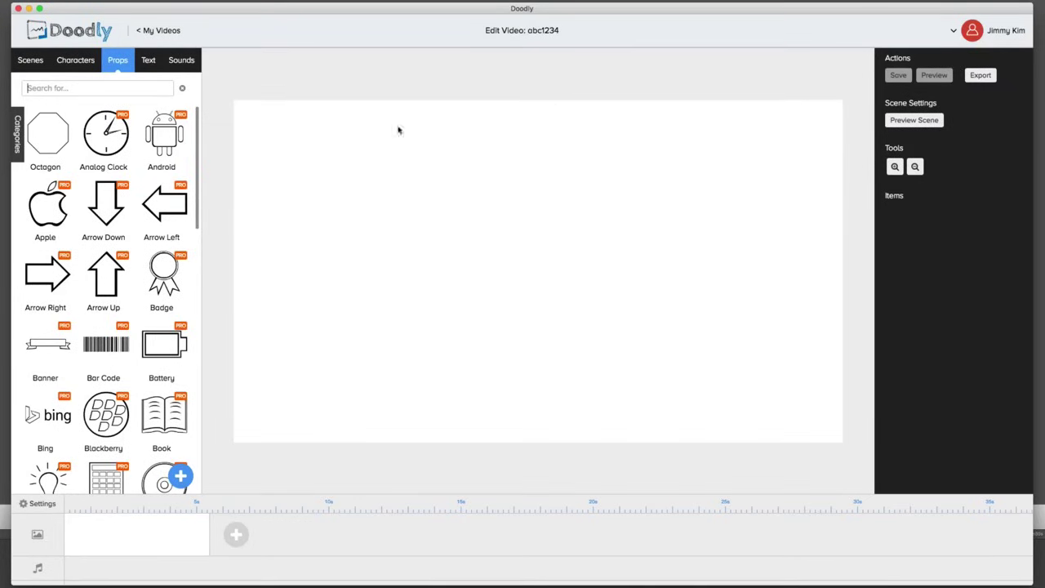
Add the ready-made bedroom scene to the video and open the sound library
left_click(74, 62)
left_click(30, 61)
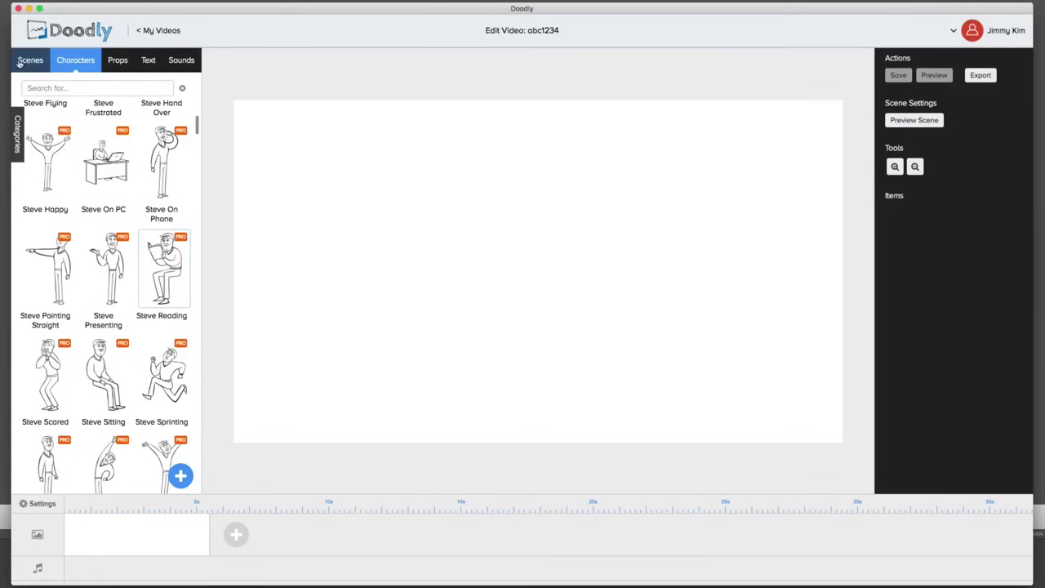
left_click(129, 143)
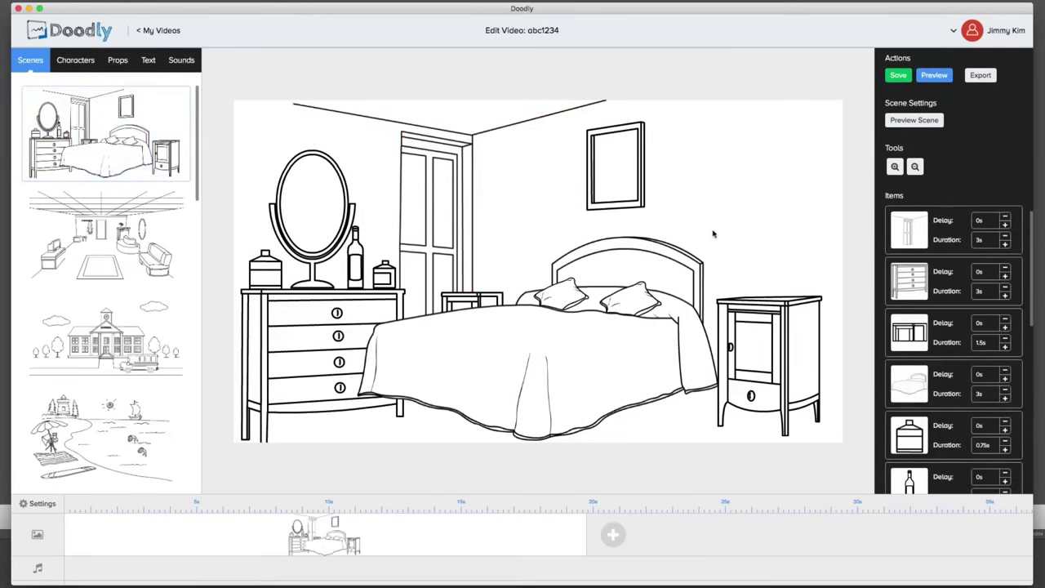
left_click(181, 61)
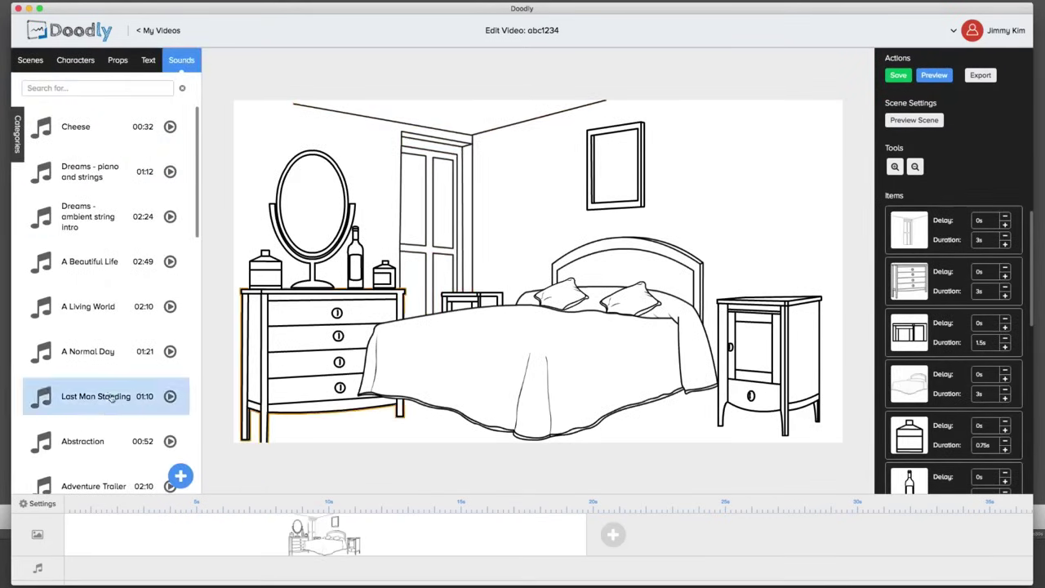
Open the video export settings and examine the available resolution and FPS options
left_click(982, 76)
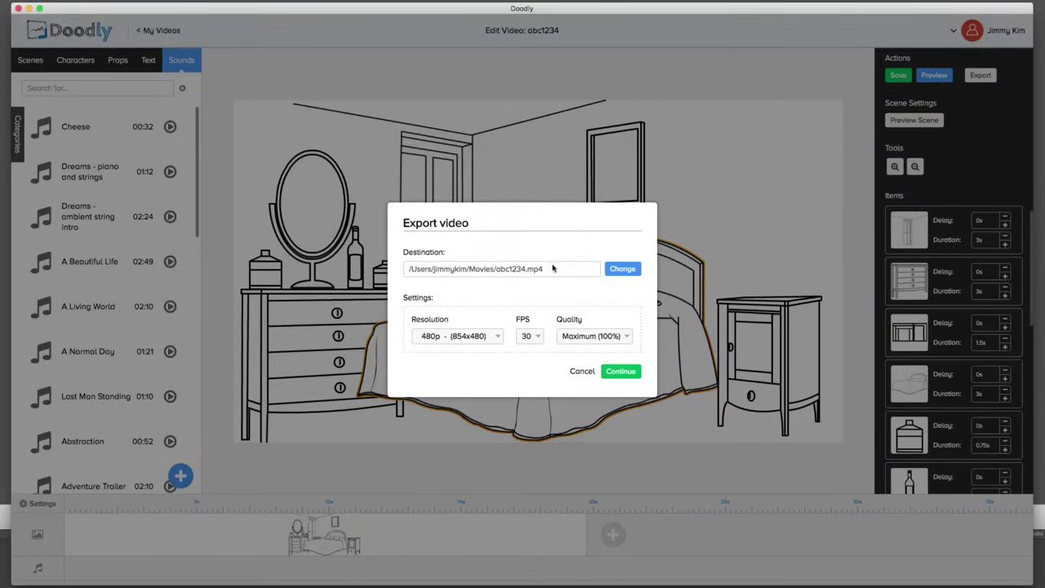
left_click(490, 336)
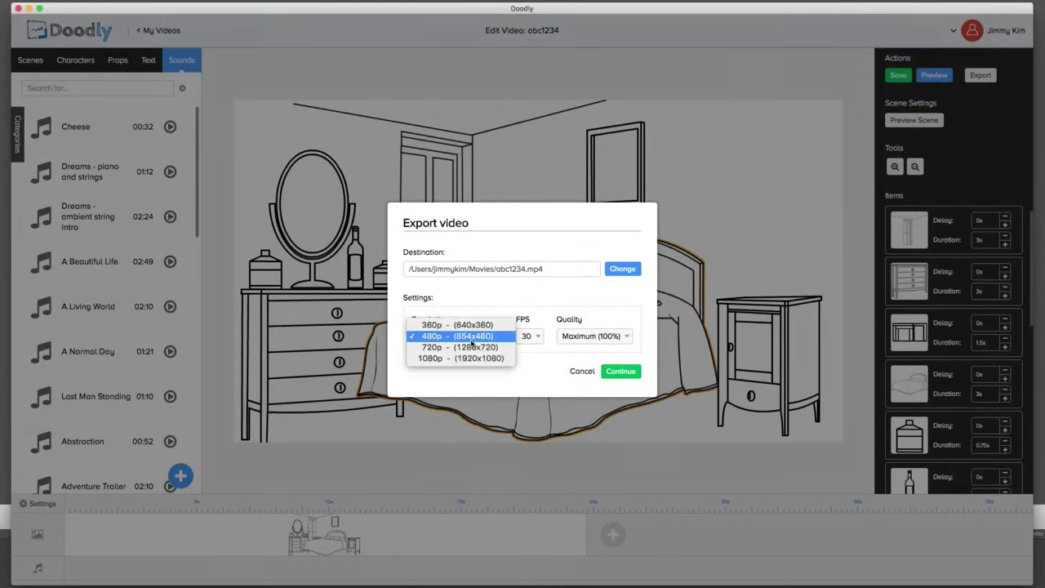
left_click(538, 332)
left_click(496, 336)
left_click(531, 305)
left_click(532, 336)
left_click(587, 302)
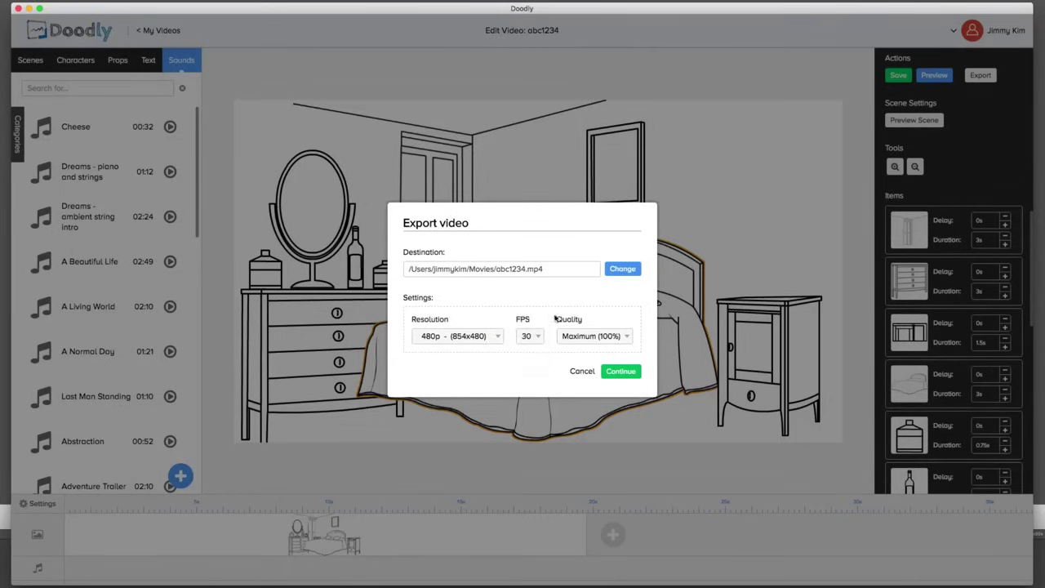
left_click(532, 337)
left_click(466, 334)
left_click(466, 333)
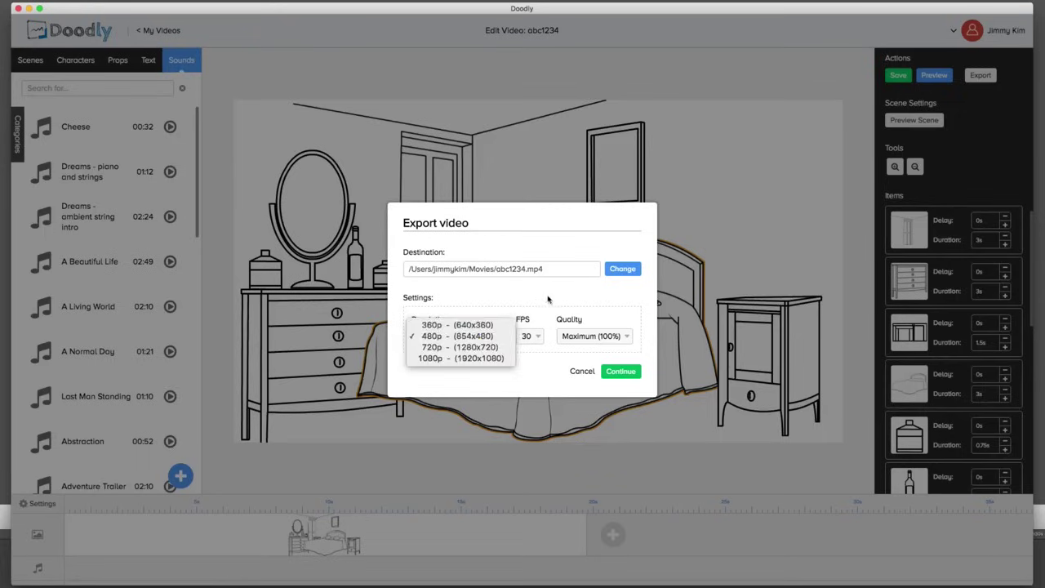
Examine the export quality options and leave the export settings without exporting the video
left_click(551, 300)
left_click(584, 333)
left_click(483, 295)
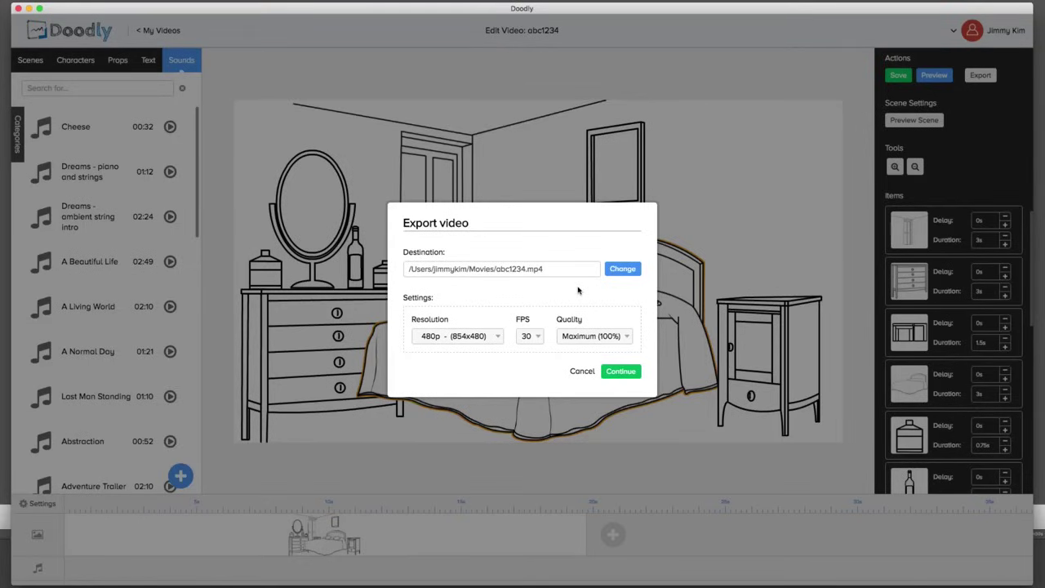
left_click(581, 371)
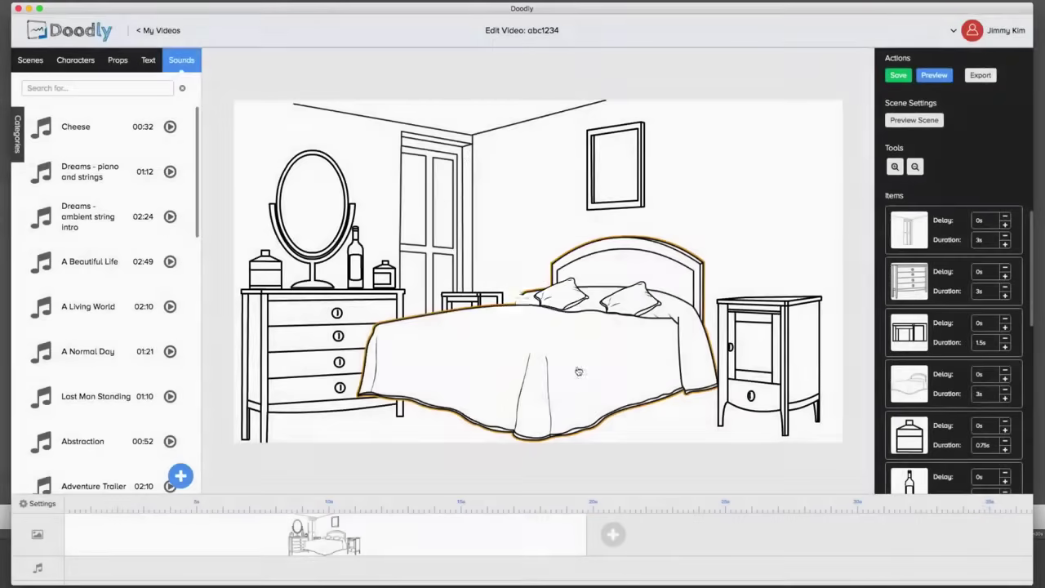
Change the video style to Blackboard in the video settings and save the change
left_click(34, 504)
left_click(543, 246)
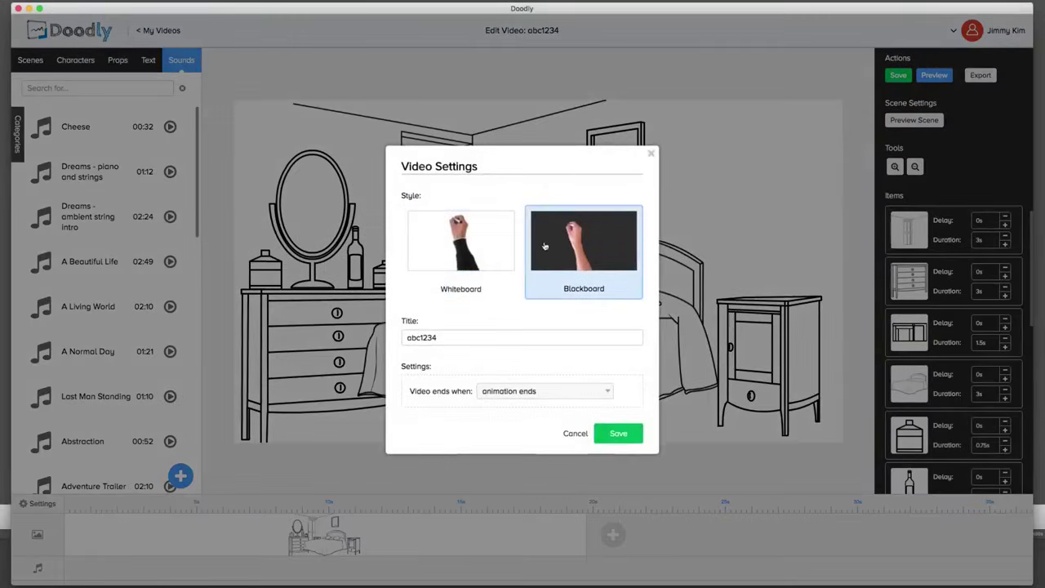
left_click(619, 435)
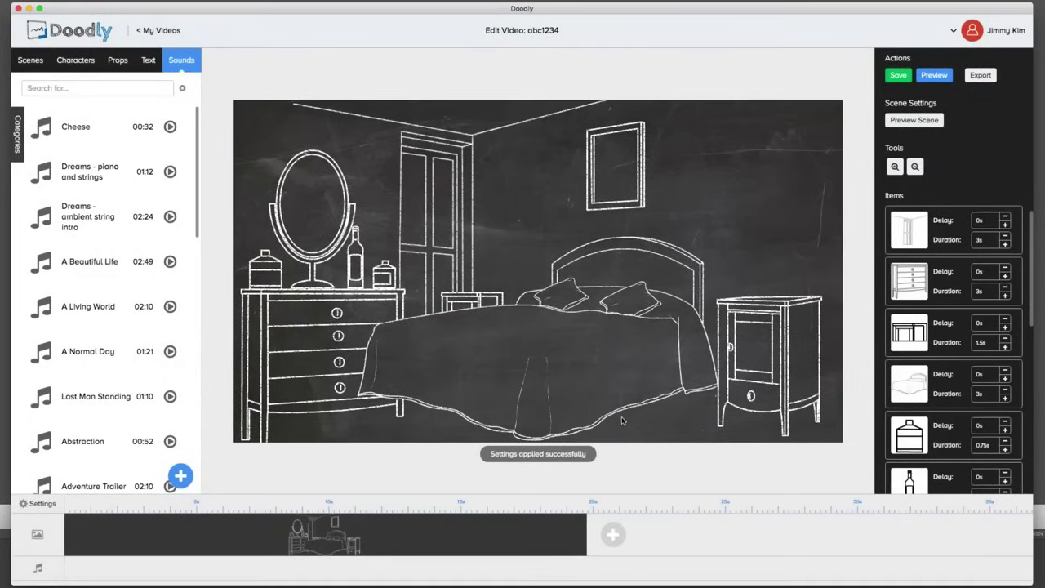
Select the Whiteboard style in the video settings and show the choices for when the video ends
left_click(41, 504)
left_click(464, 259)
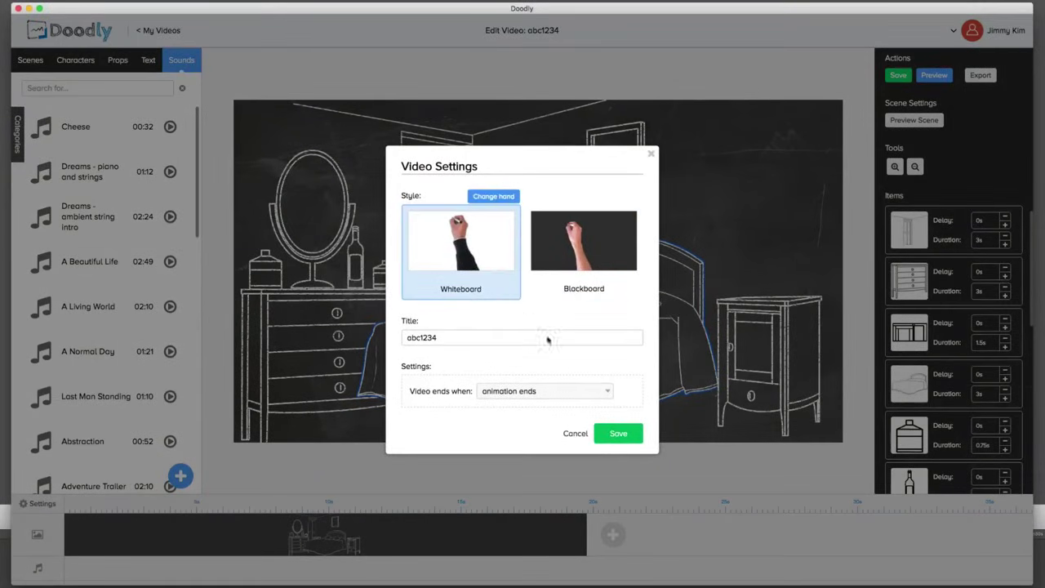
left_click(561, 395)
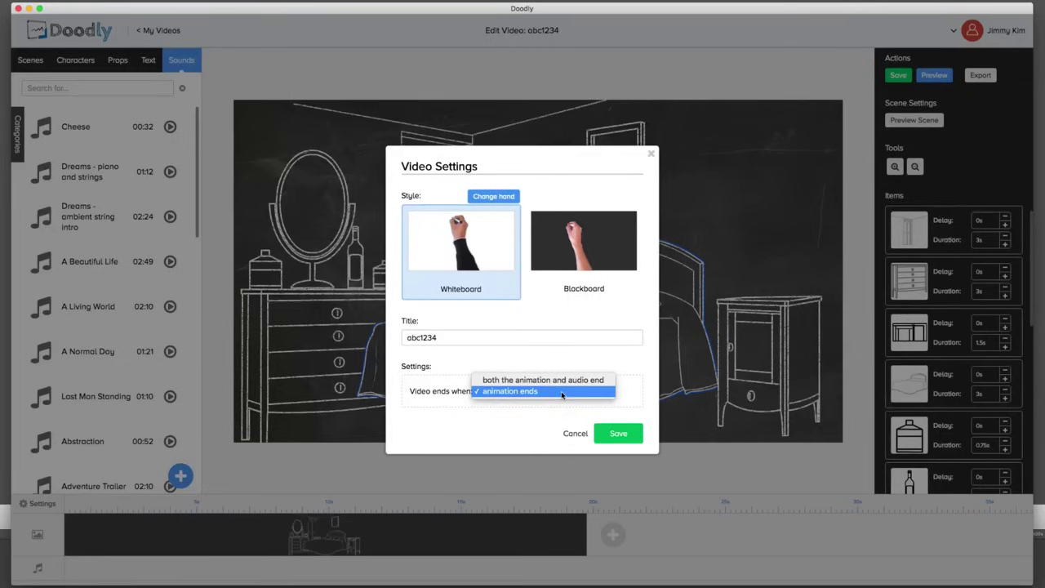